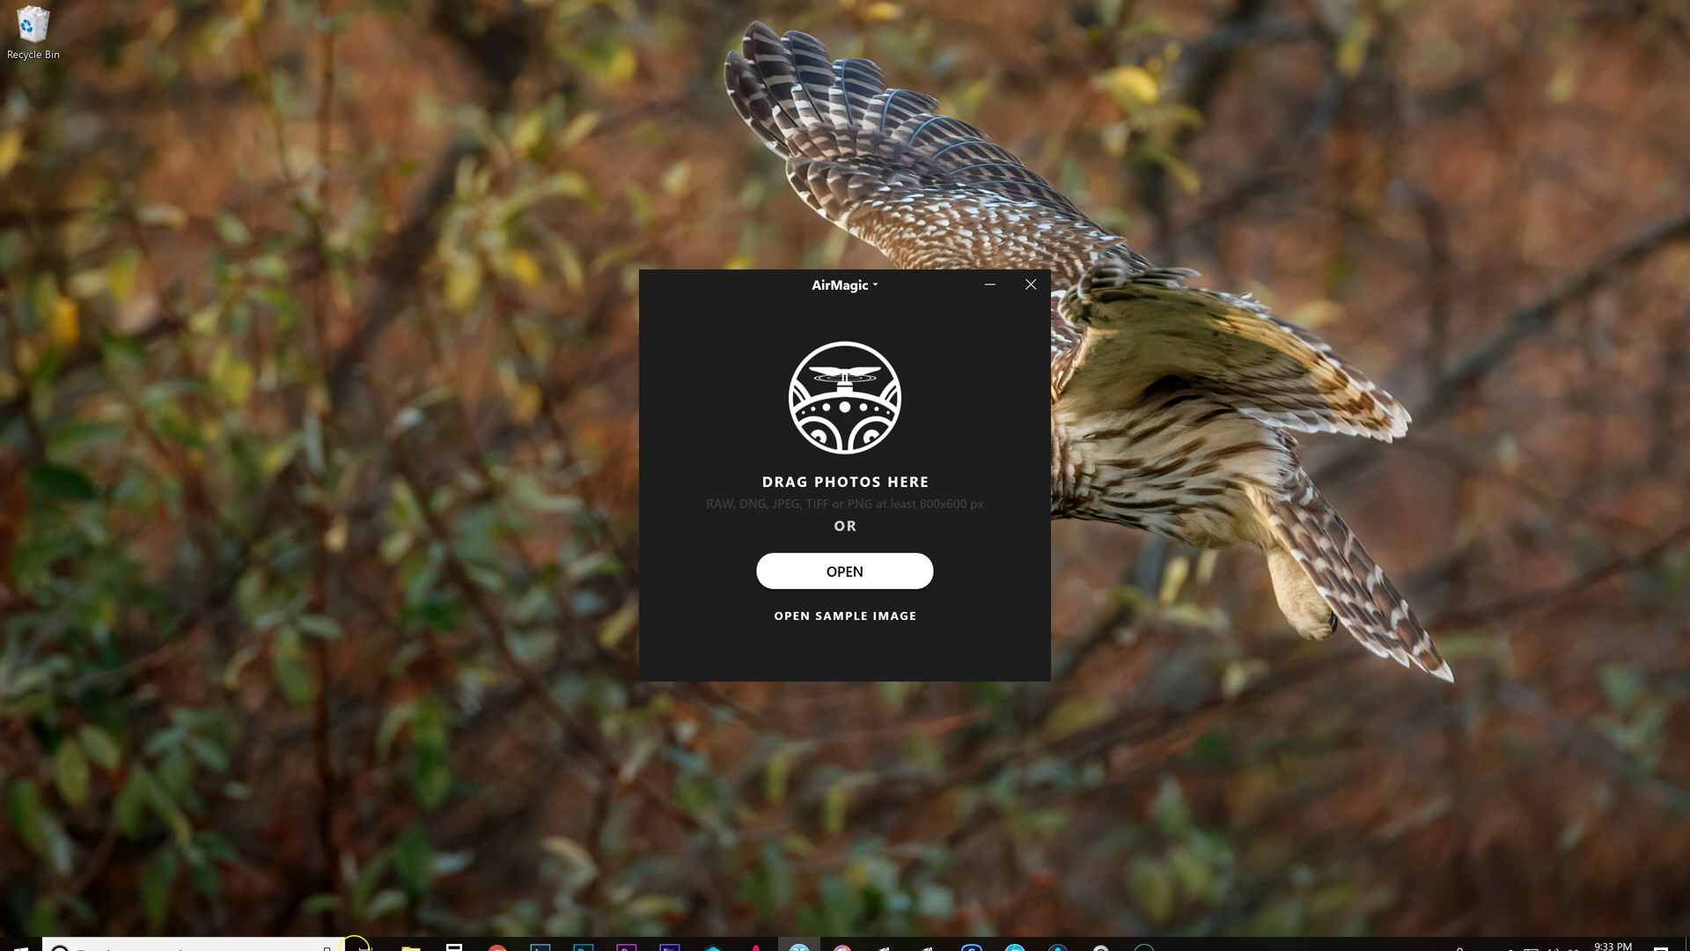
# Drag Glouster pano-0014 from Camera Roll into AirMagic, then minimize File Explorer
pyautogui.click(420, 932)
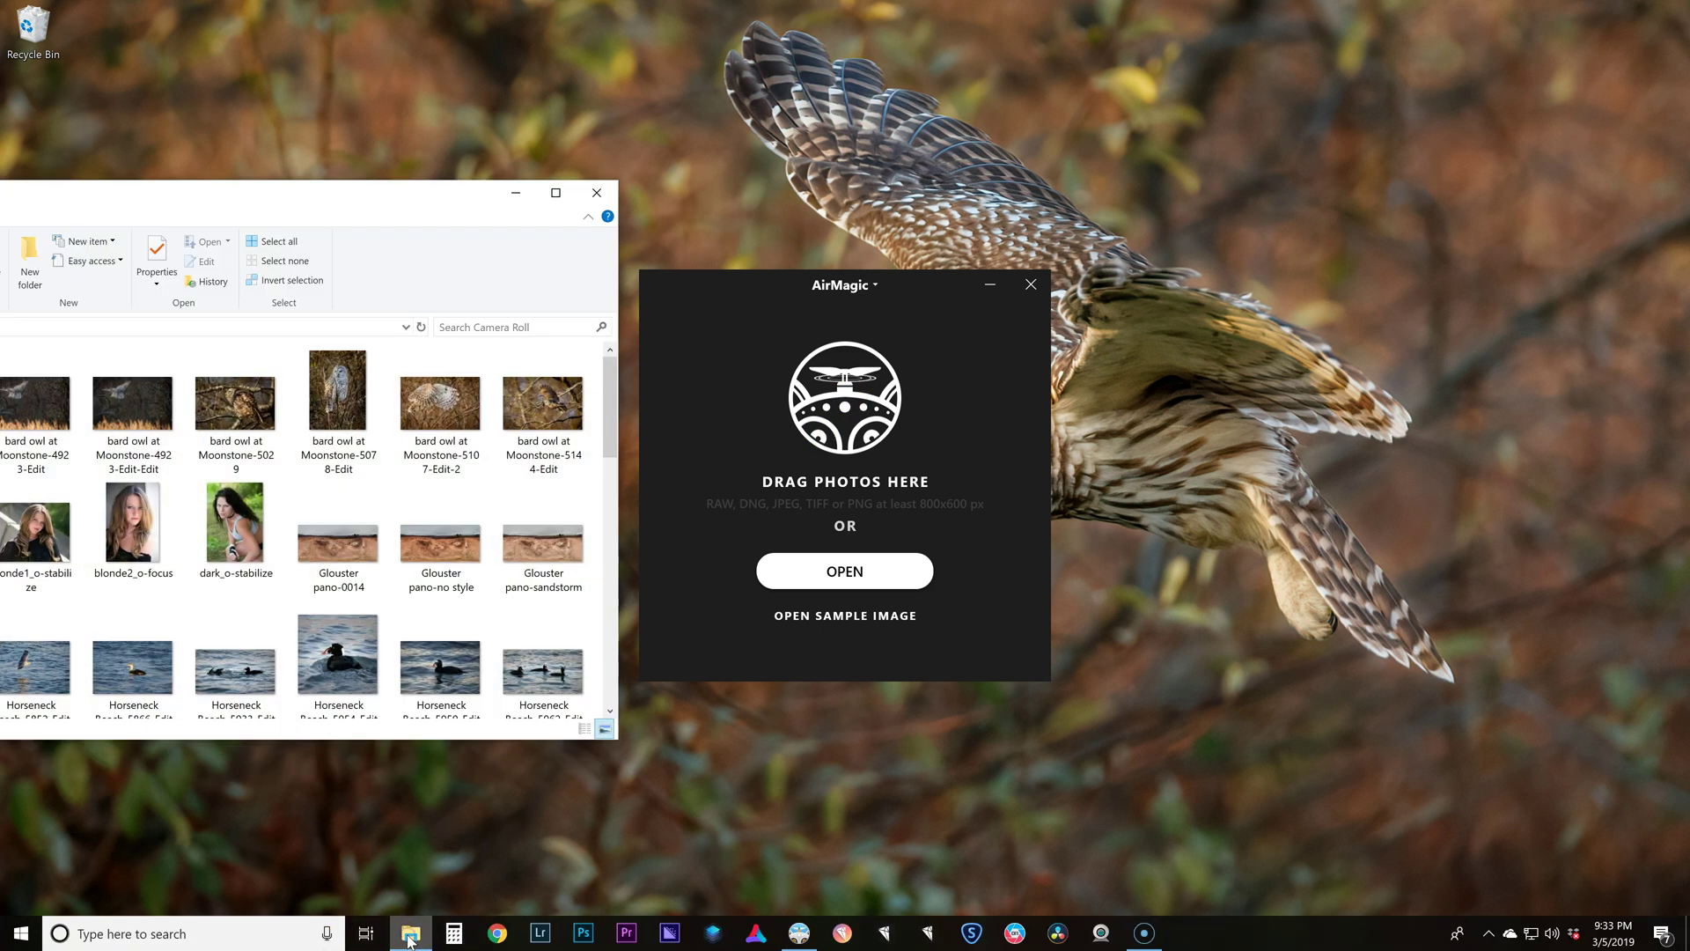
pyautogui.click(526, 705)
pyautogui.moveTo(323, 547); pyautogui.dragTo(831, 456)
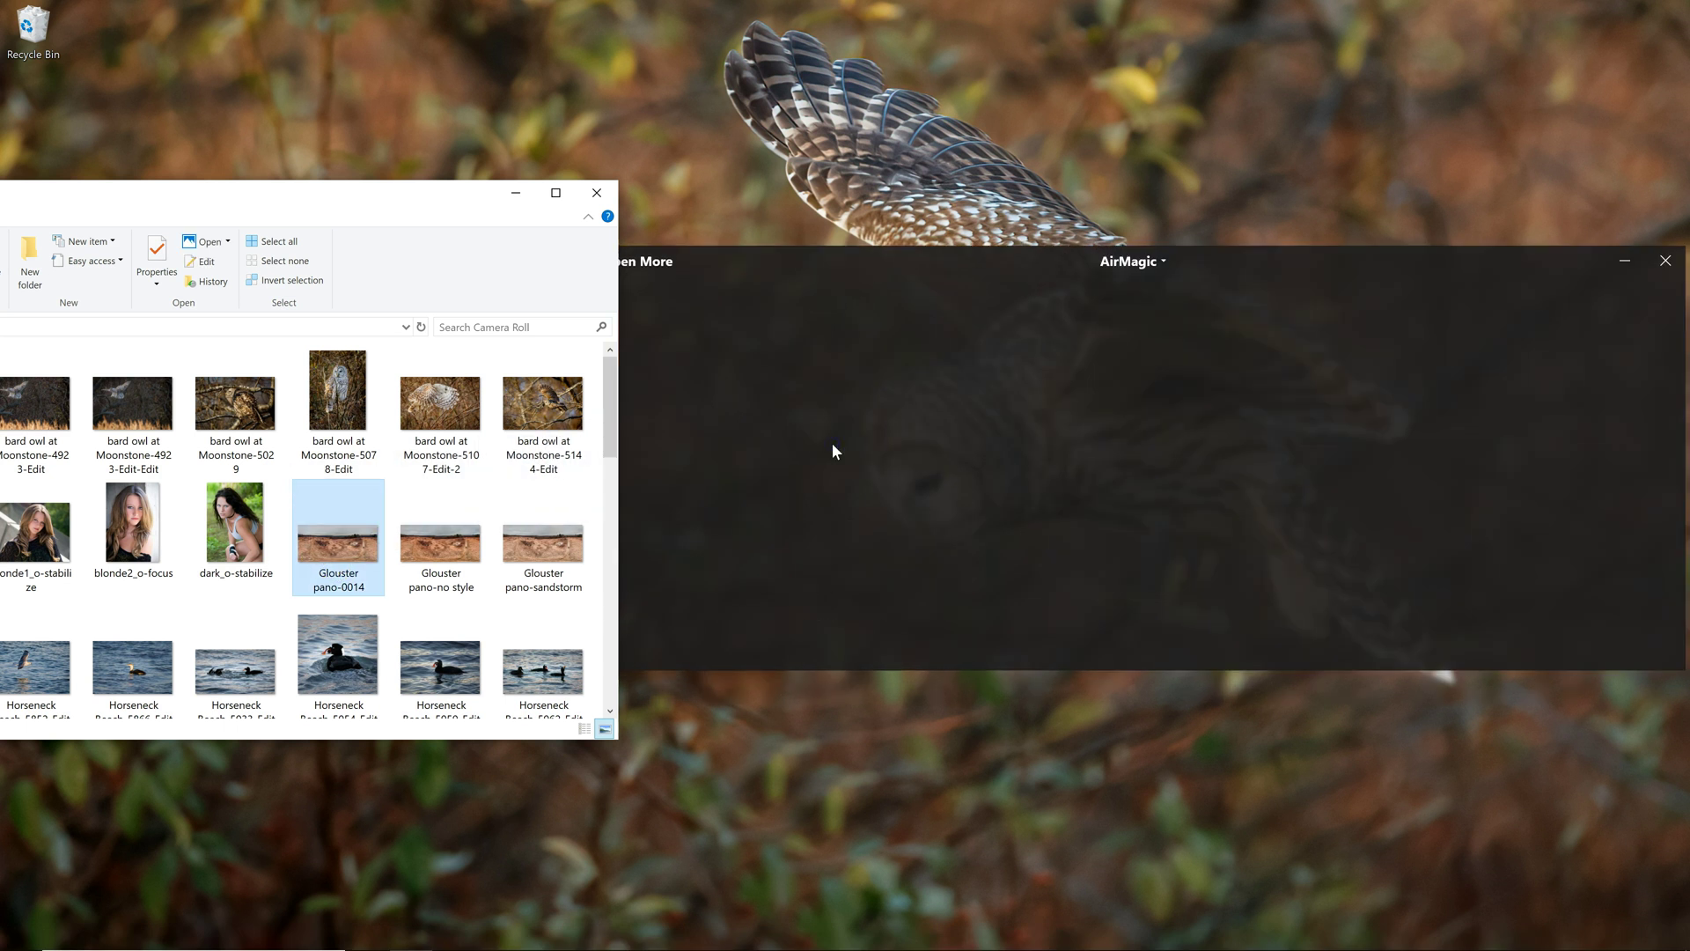
pyautogui.click(516, 193)
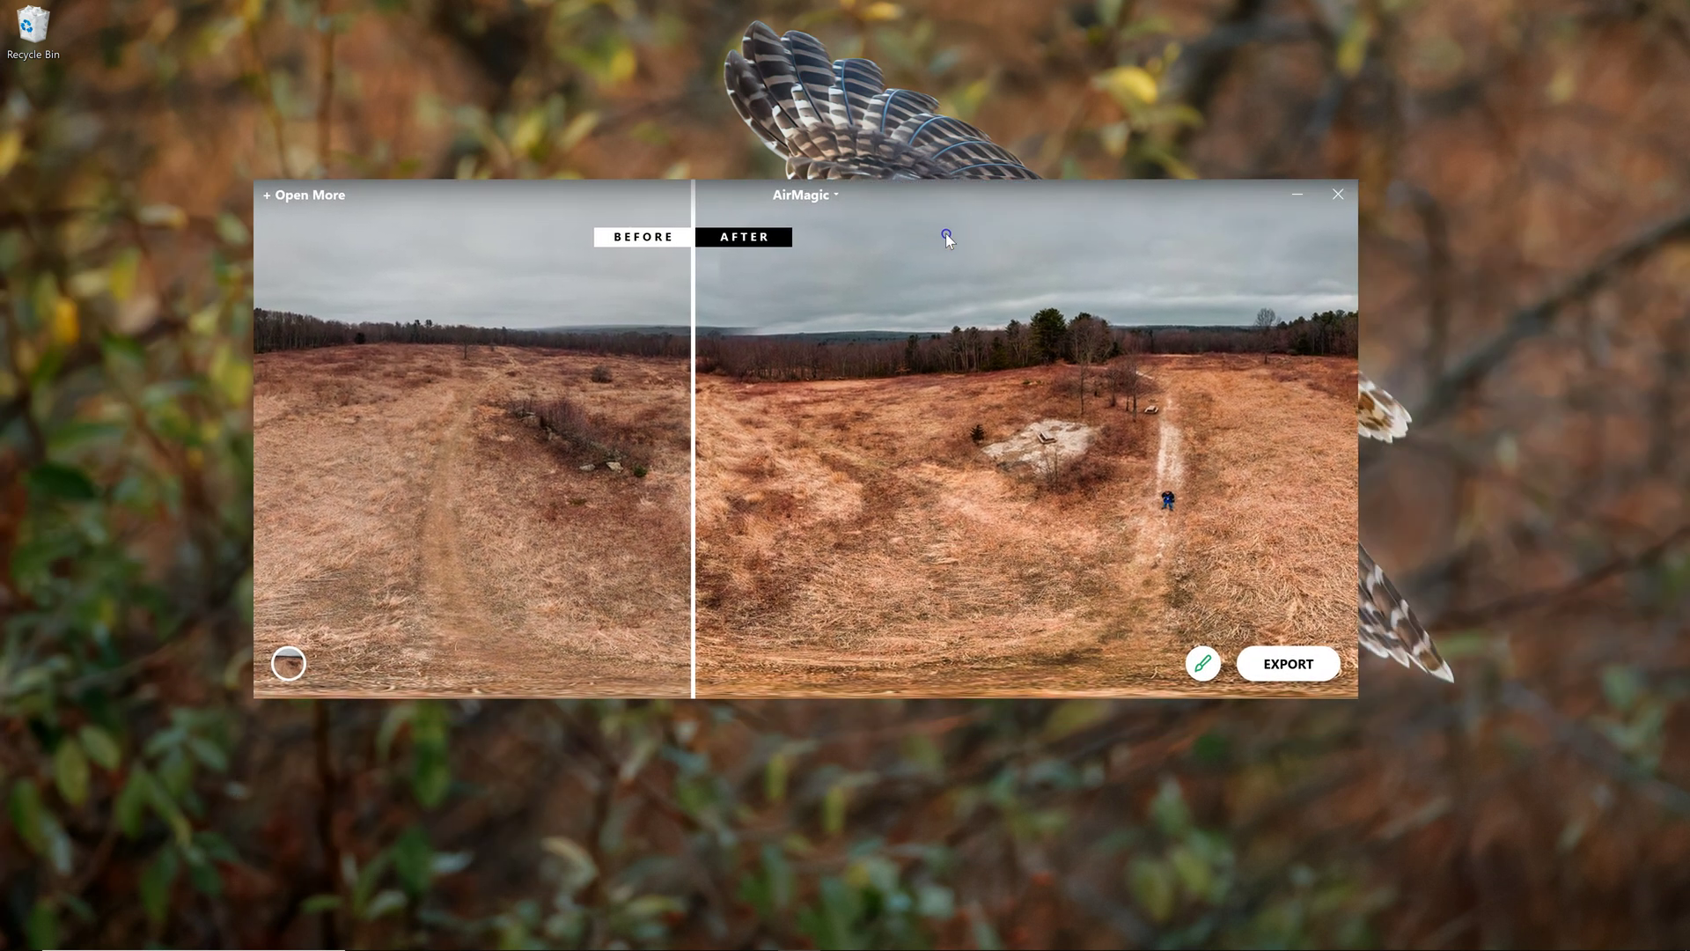
# Center the window and sweep the divider between original and enhanced, ending at a split view
pyautogui.moveTo(1238, 235); pyautogui.dragTo(945, 237)
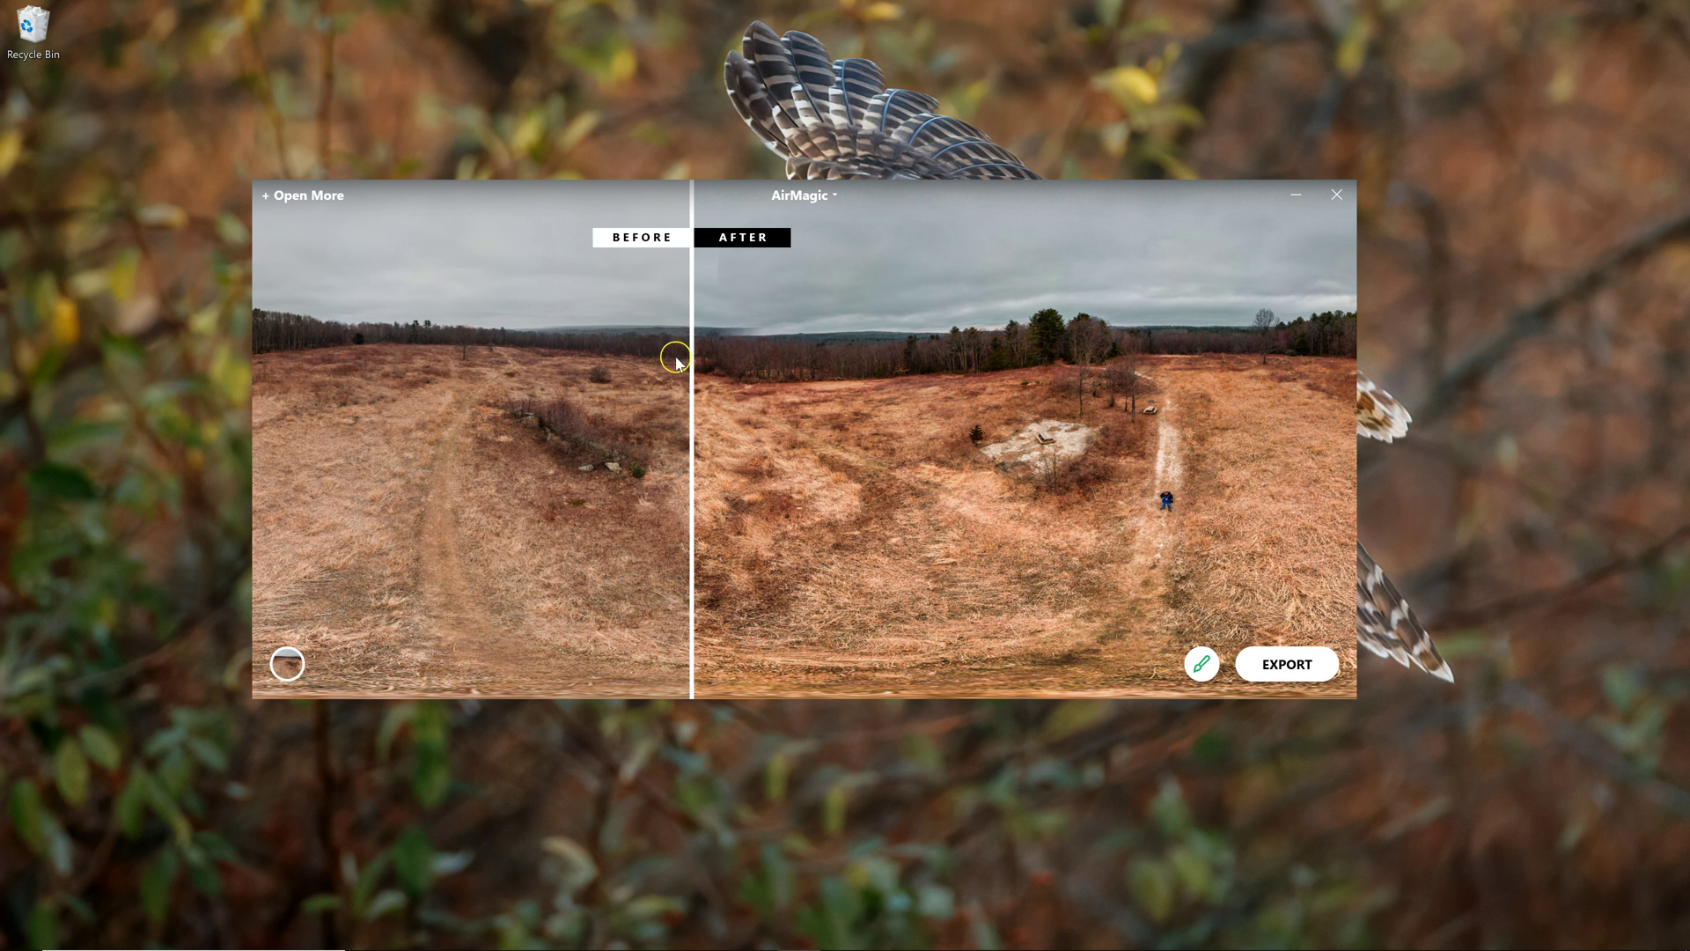
pyautogui.moveTo(692, 399); pyautogui.dragTo(1339, 483)
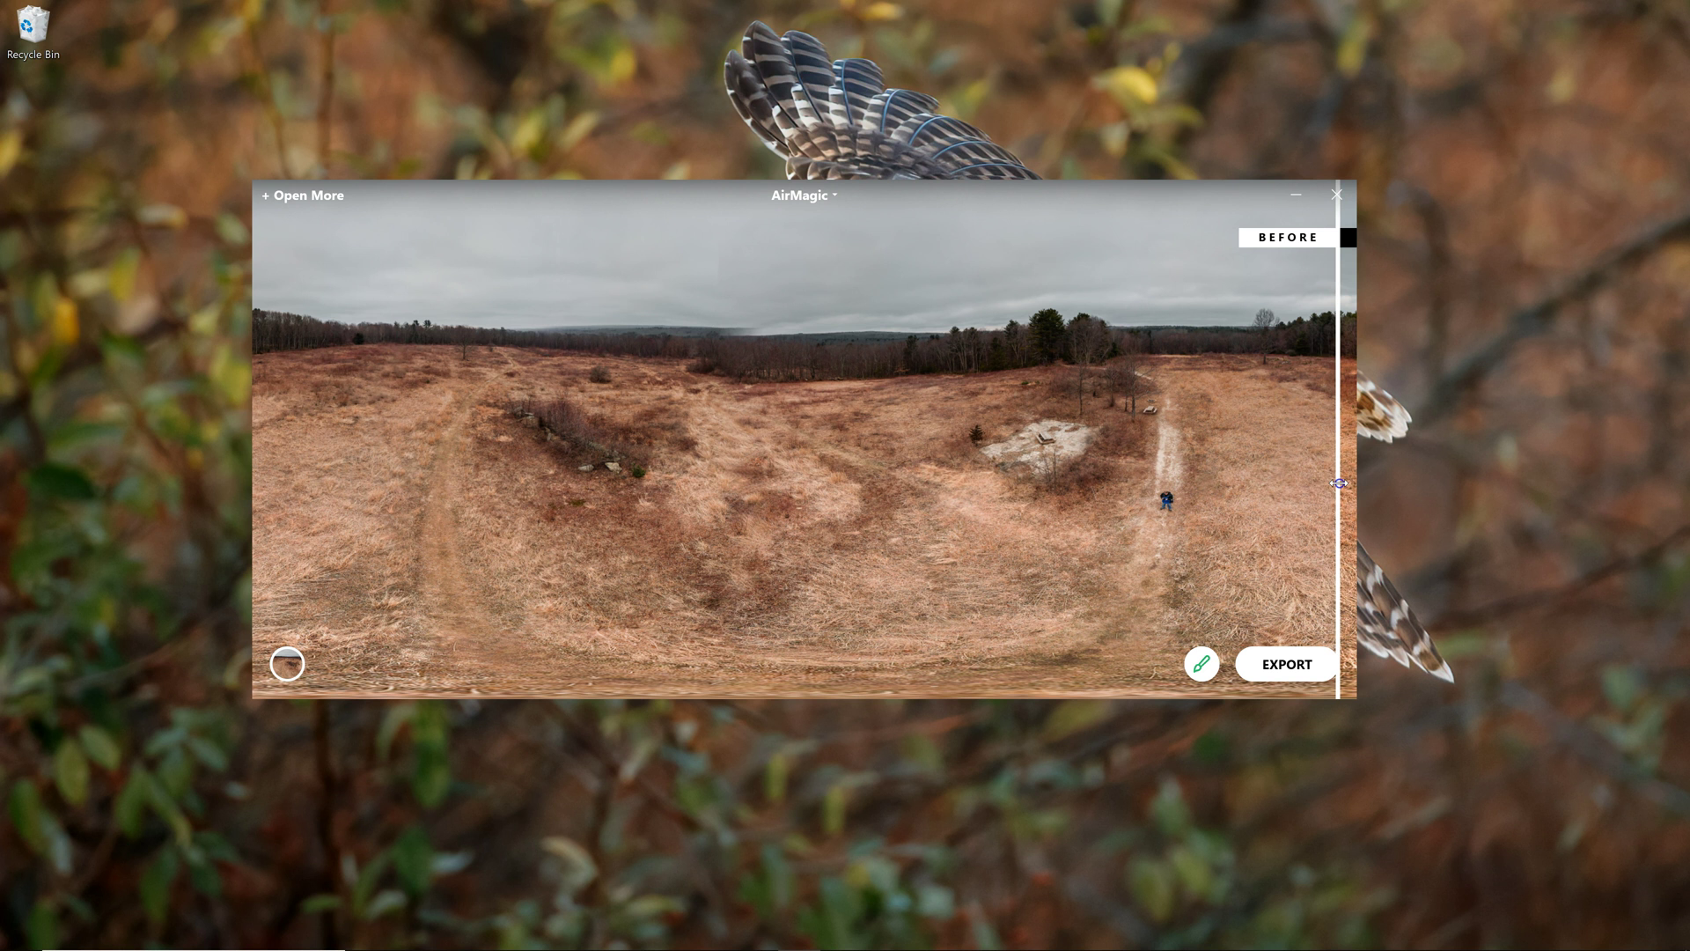
pyautogui.moveTo(1338, 484); pyautogui.dragTo(361, 426)
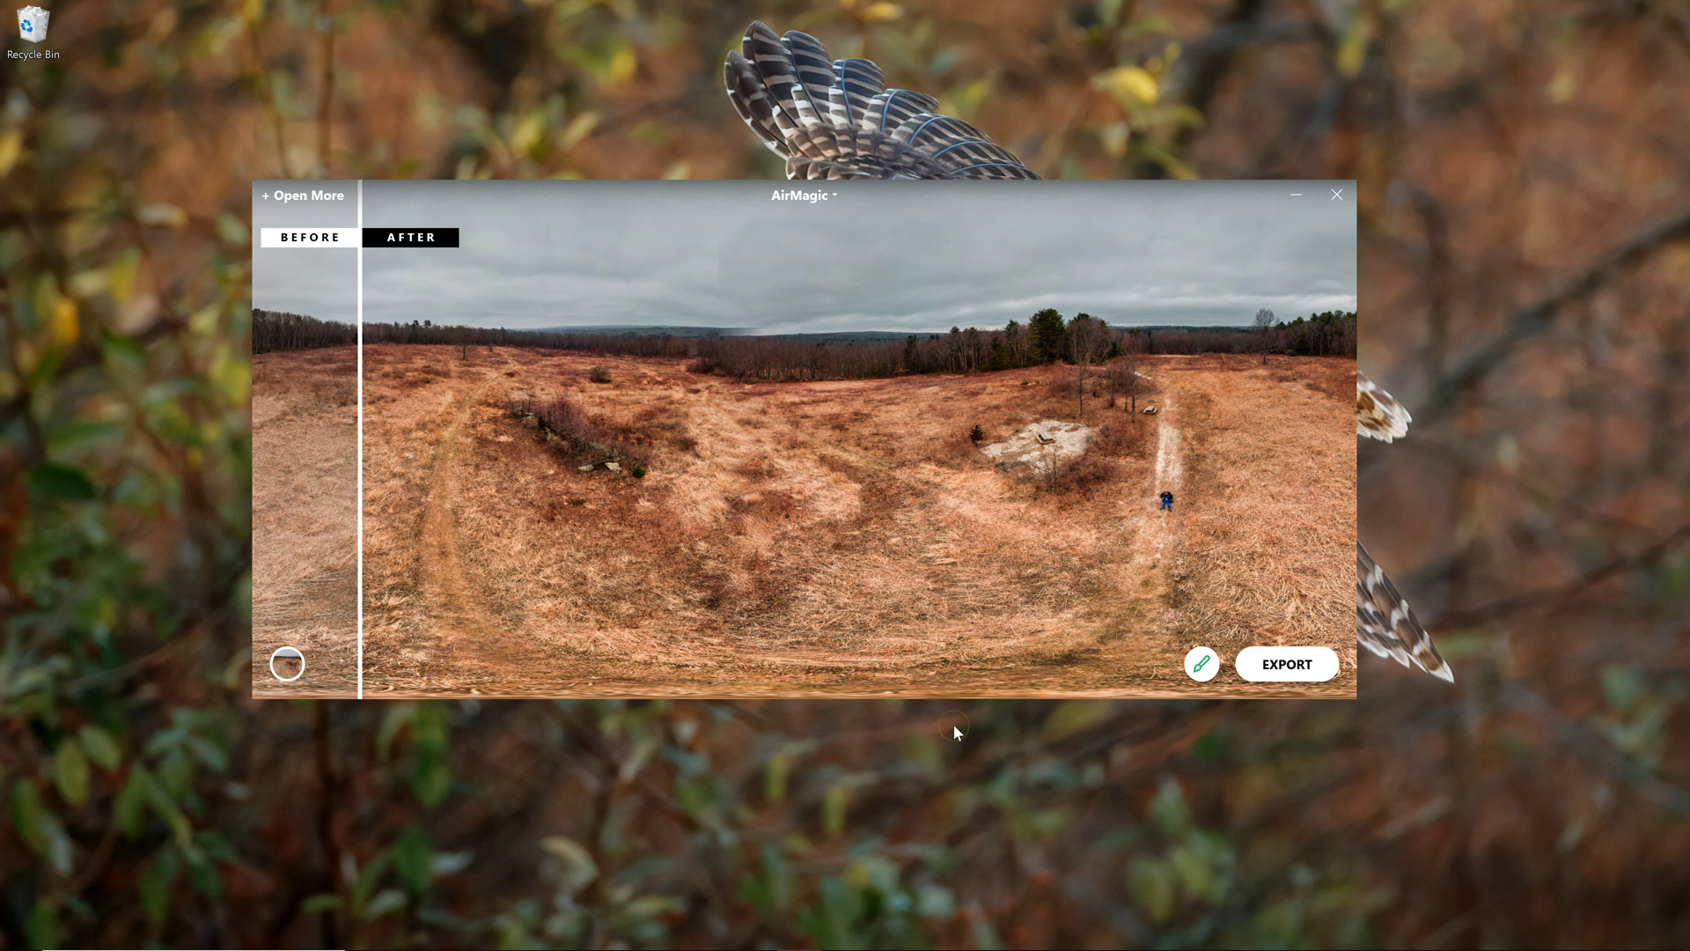
pyautogui.click(354, 450)
pyautogui.moveTo(354, 449); pyautogui.dragTo(708, 468)
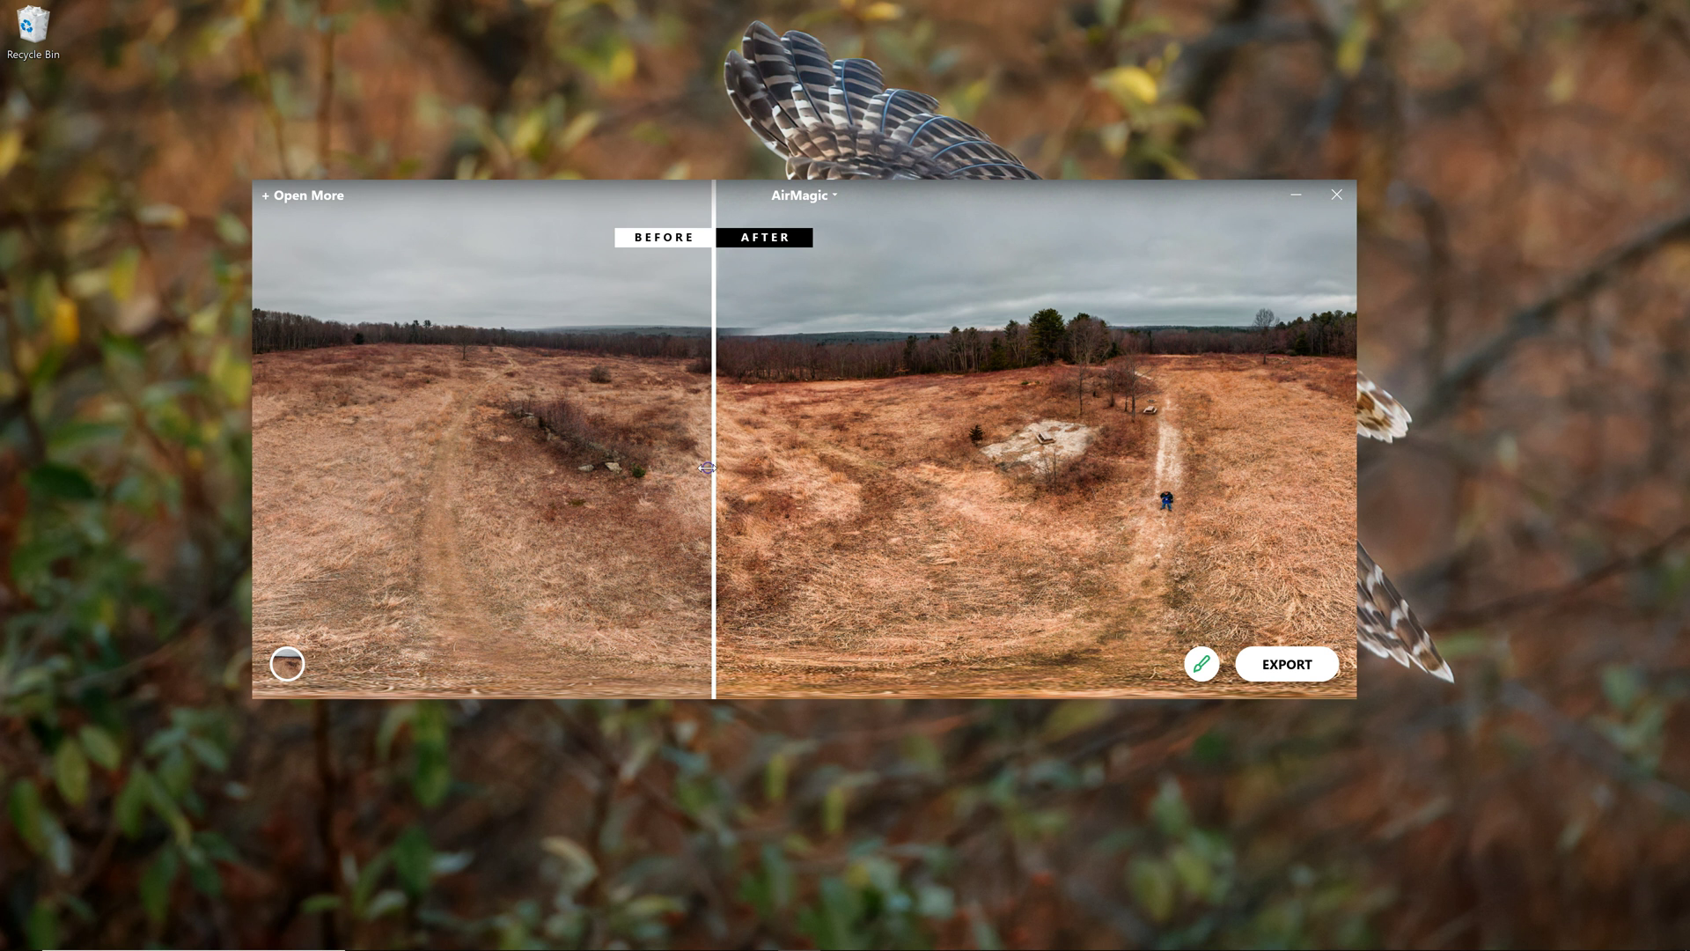
# Raise the enhancement strength slightly, then collapse the slider back to the split comparison
pyautogui.click(1203, 663)
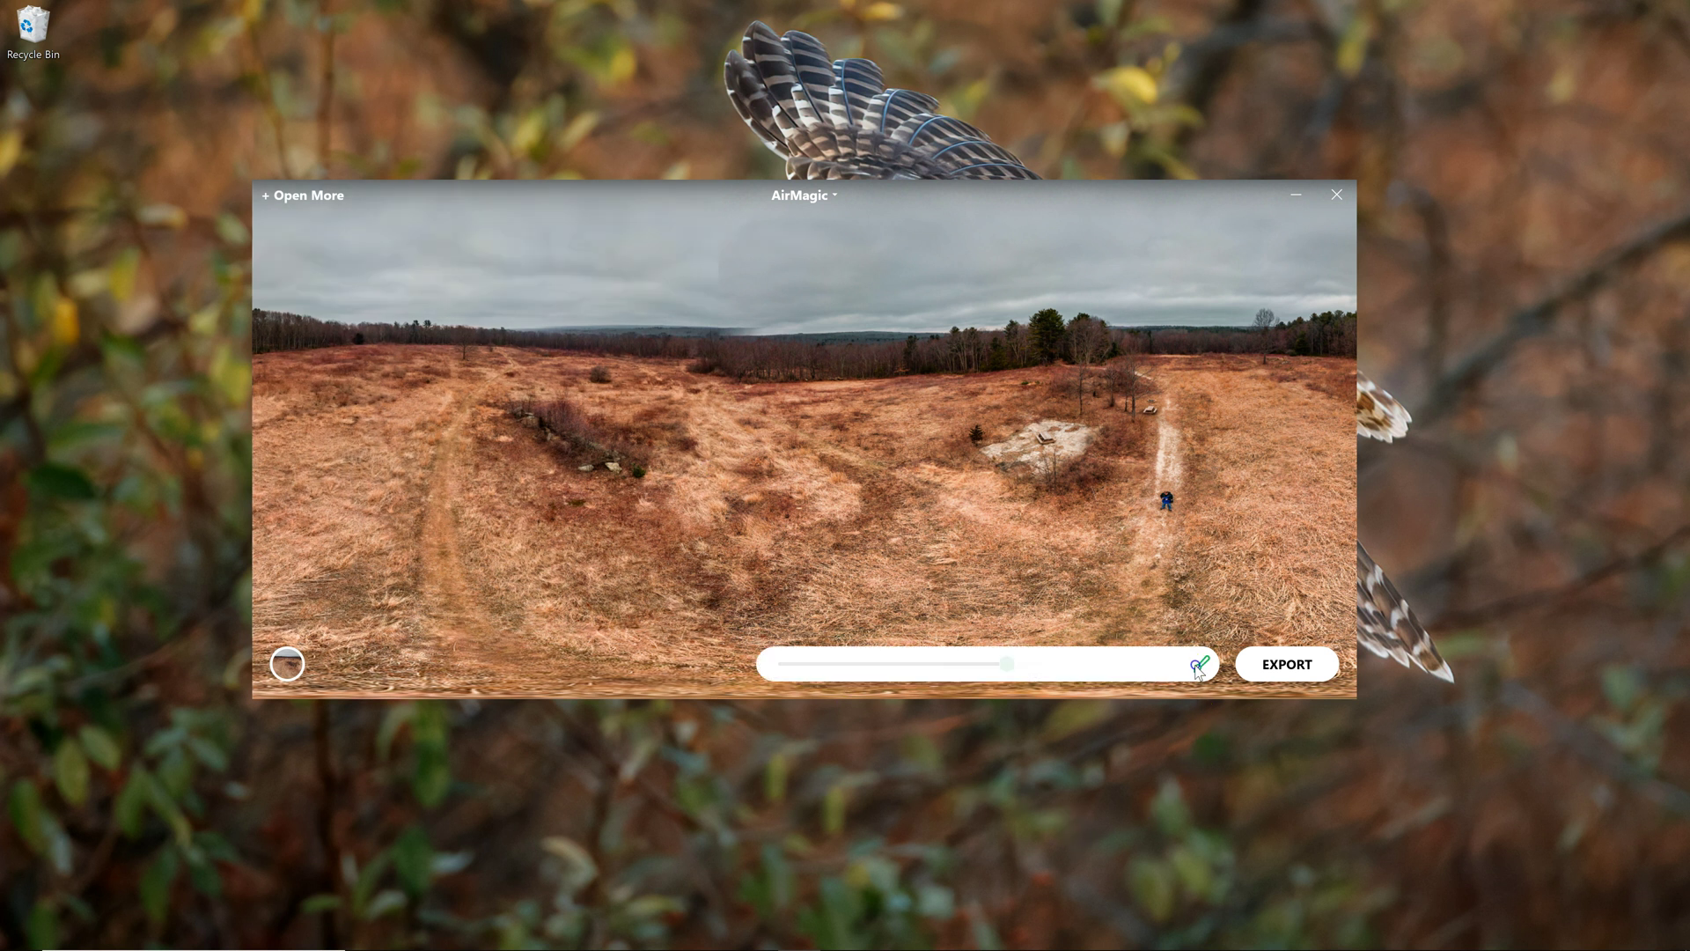
pyautogui.click(1014, 665)
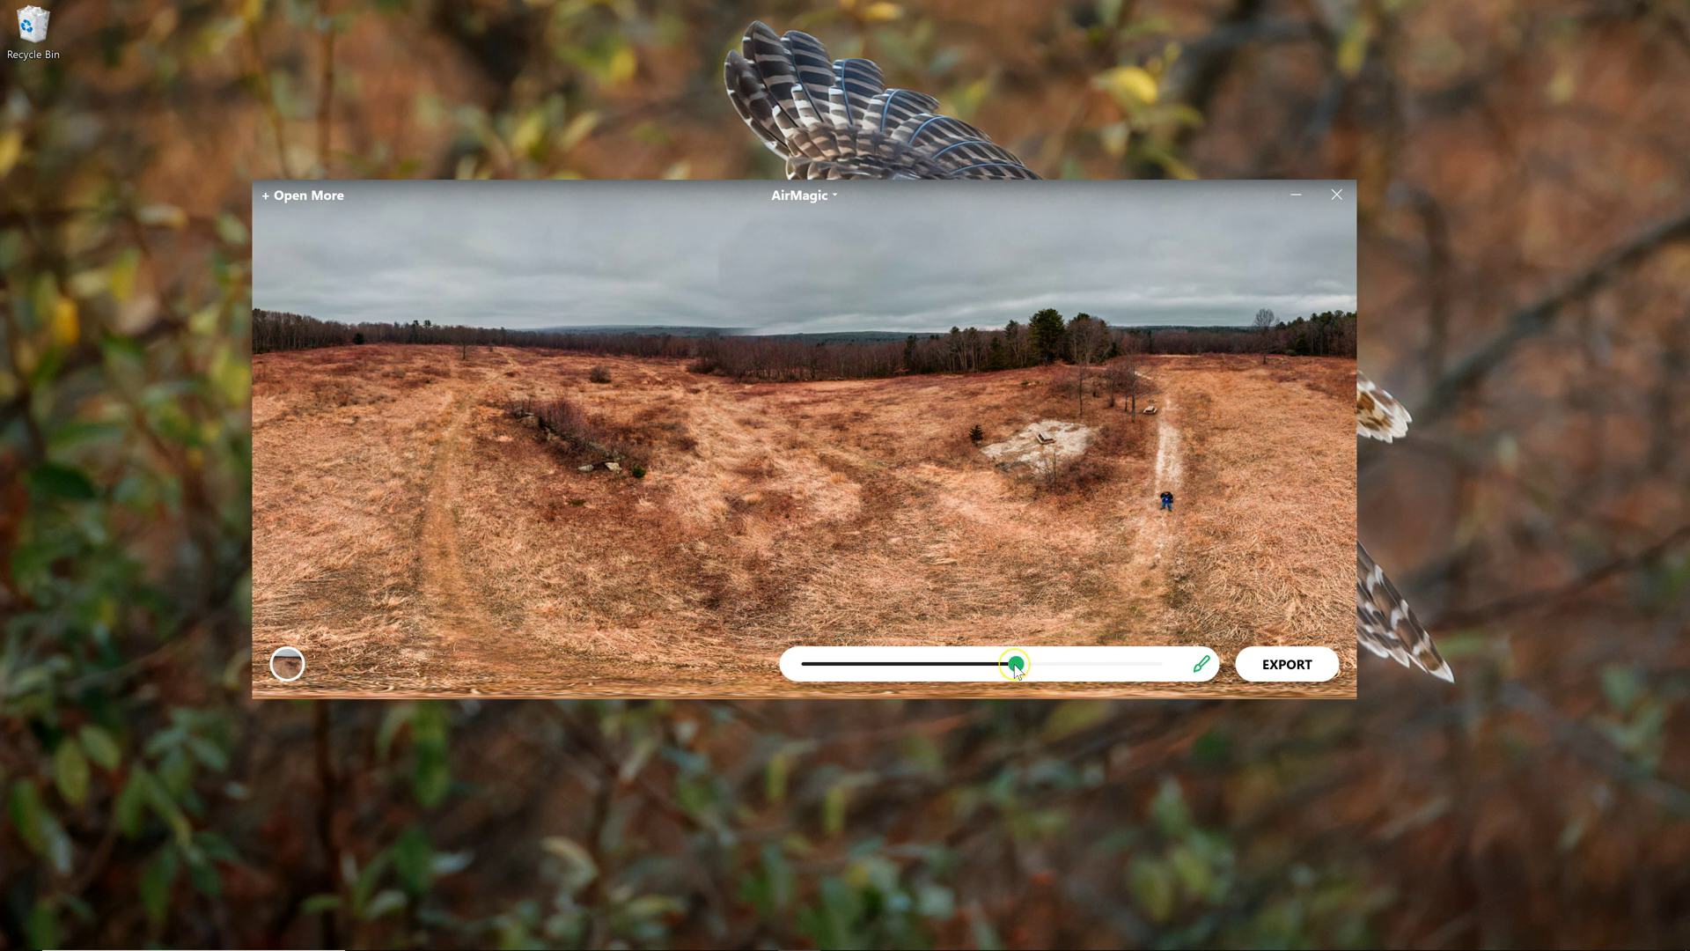
pyautogui.moveTo(1014, 669)
pyautogui.mouseDown()
pyautogui.moveTo(1127, 671)
pyautogui.moveTo(876, 666)
pyautogui.moveTo(1011, 670)
pyautogui.mouseUp()
pyautogui.click(1012, 667)
pyautogui.click(1292, 674)
pyautogui.click(1202, 663)
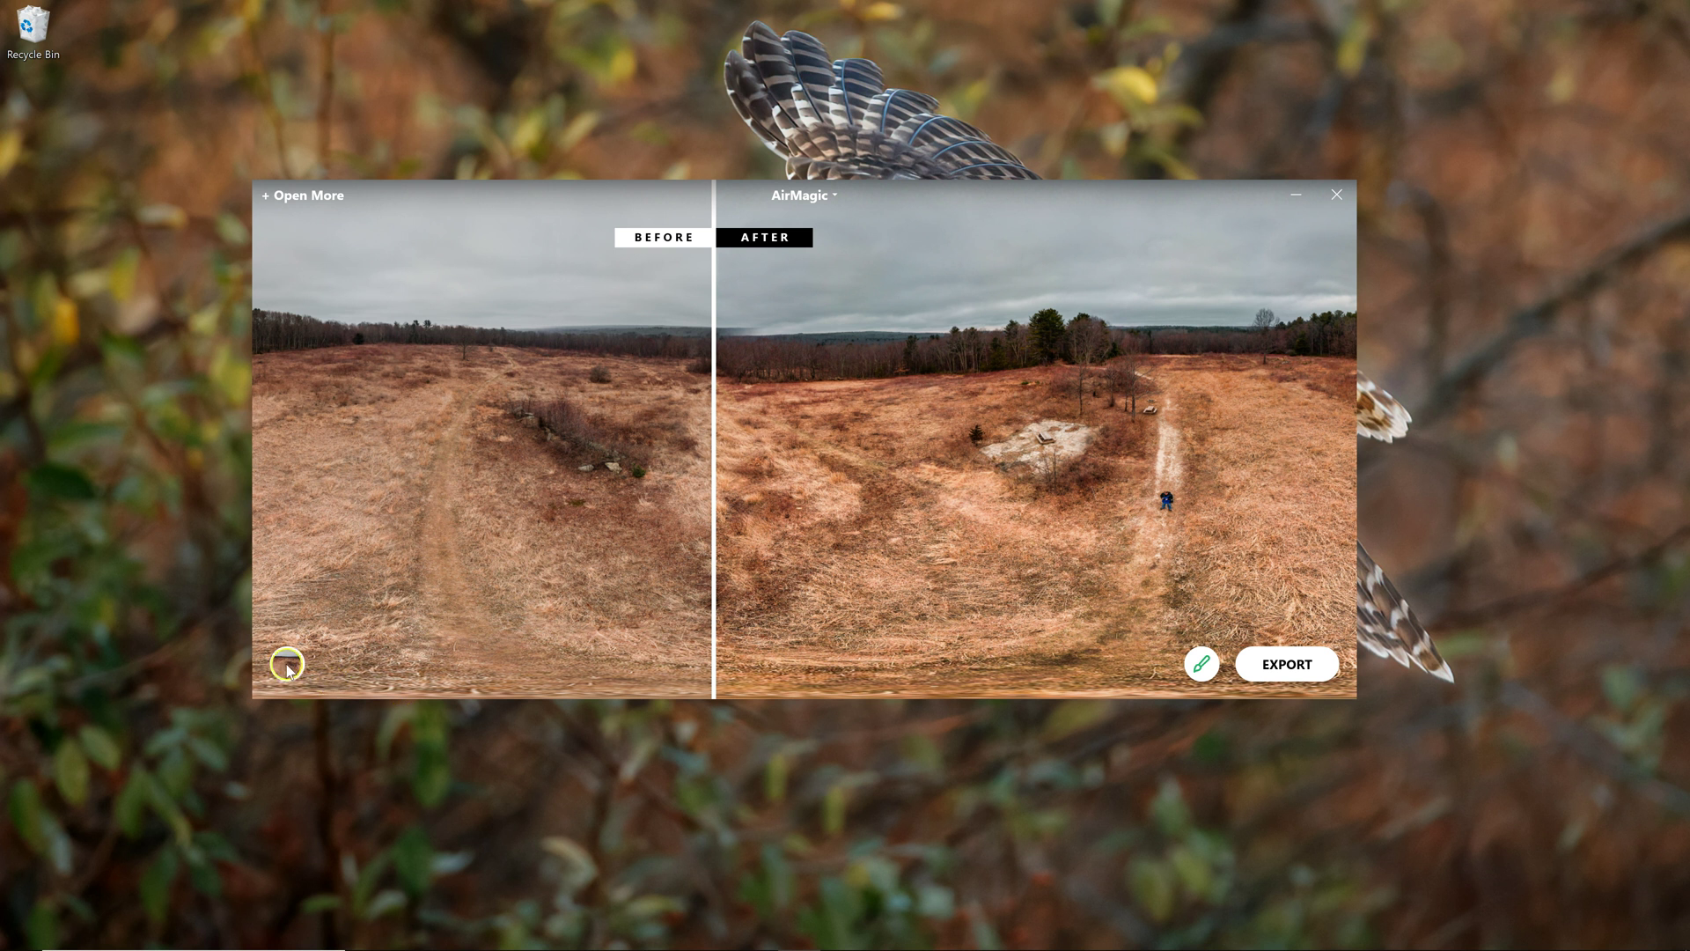
# Browse the style thumbnails and apply the Sandstorm style to the panorama
pyautogui.click(286, 665)
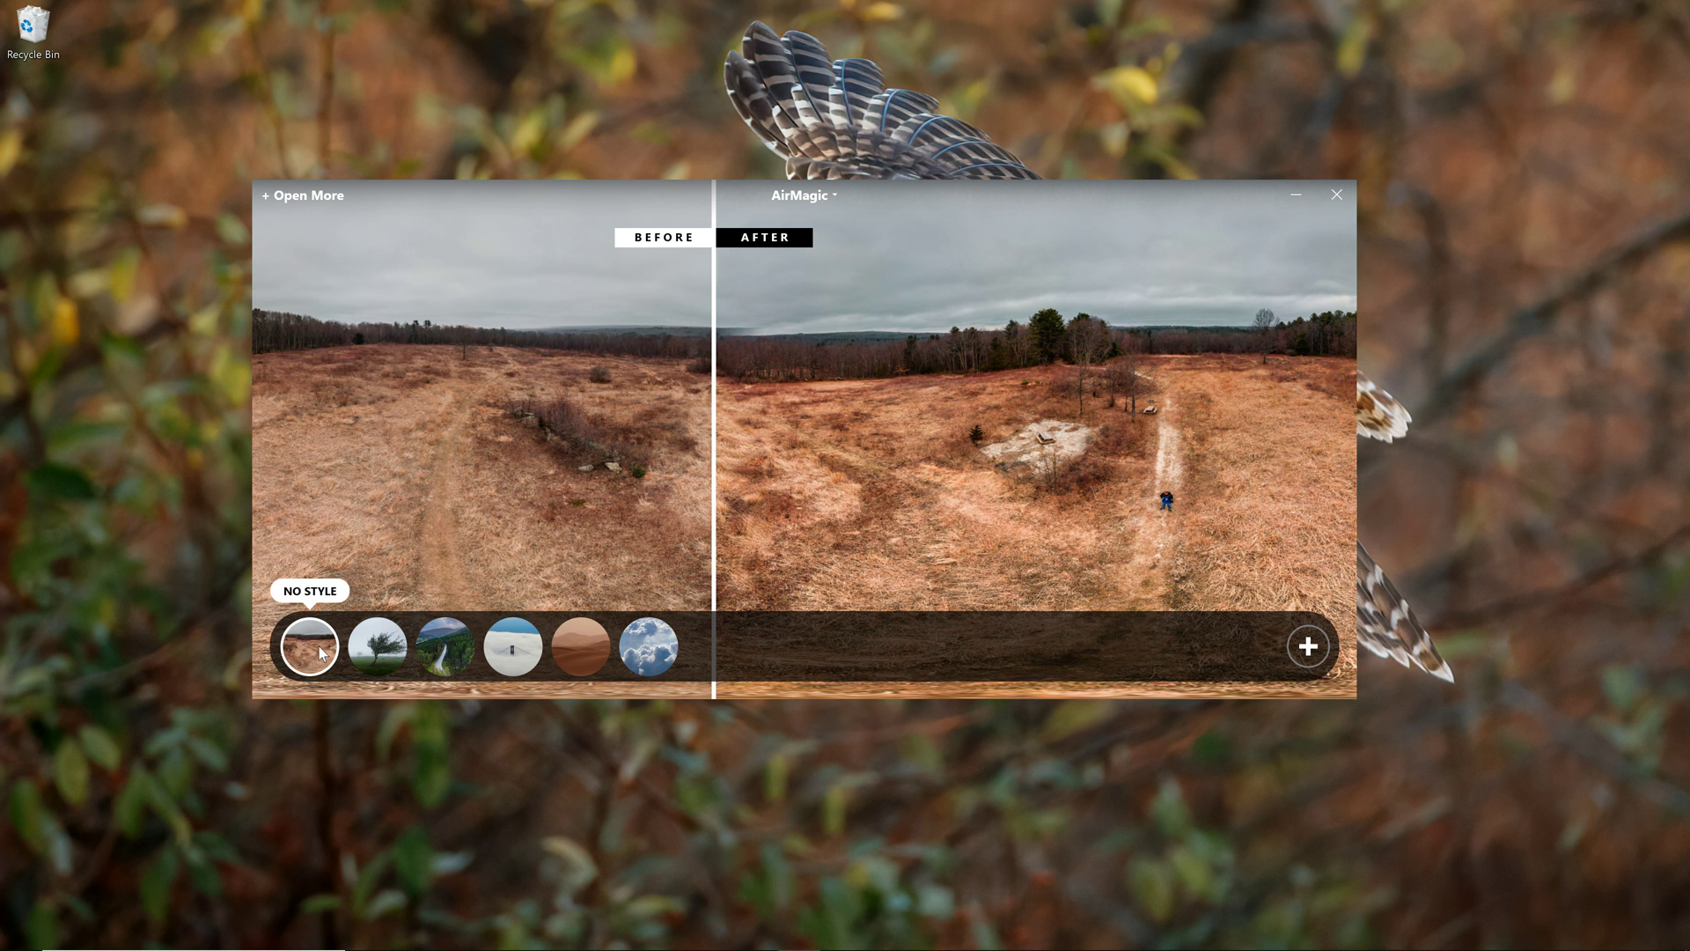
pyautogui.click(376, 647)
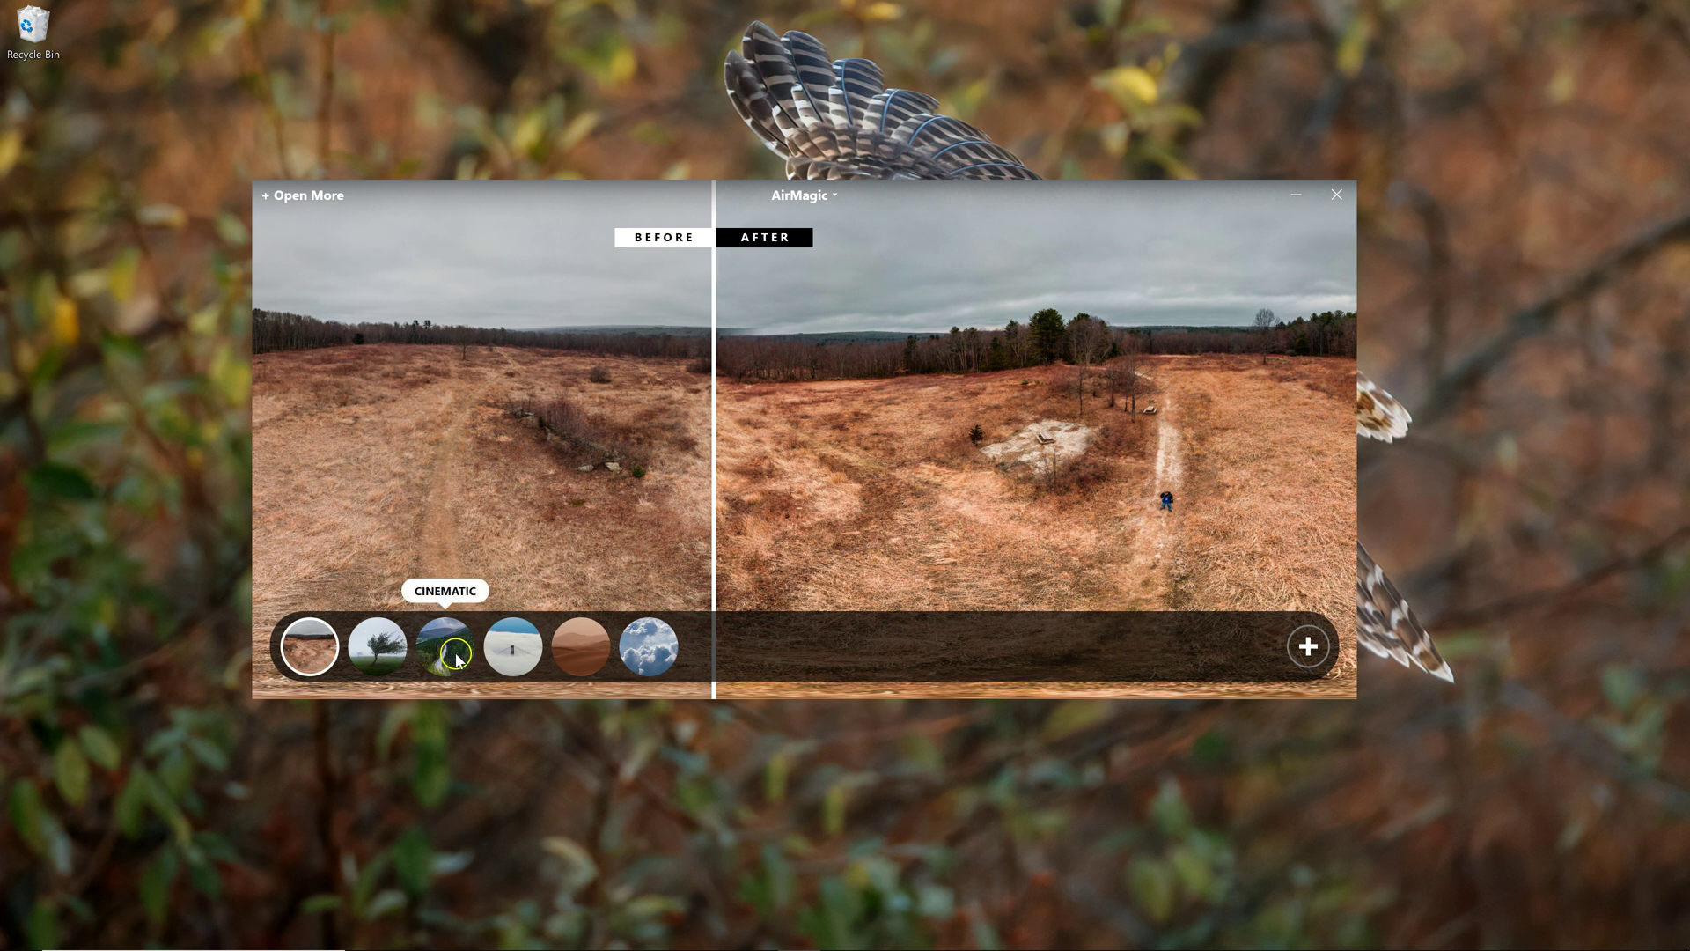
pyautogui.click(588, 661)
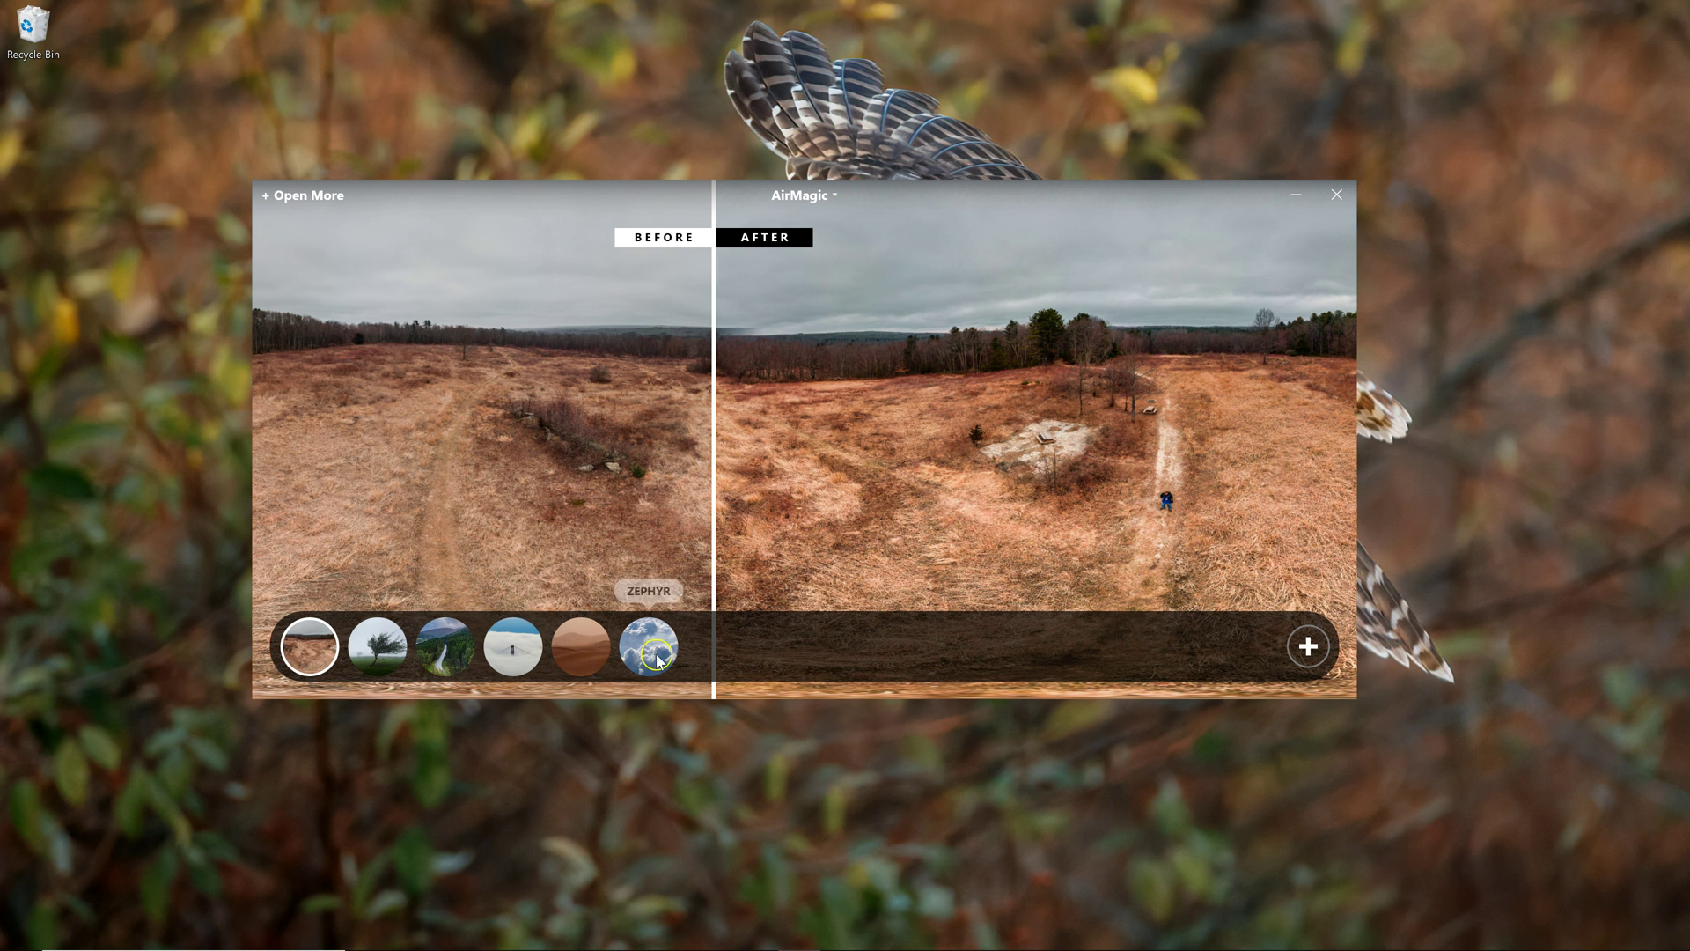
pyautogui.click(786, 682)
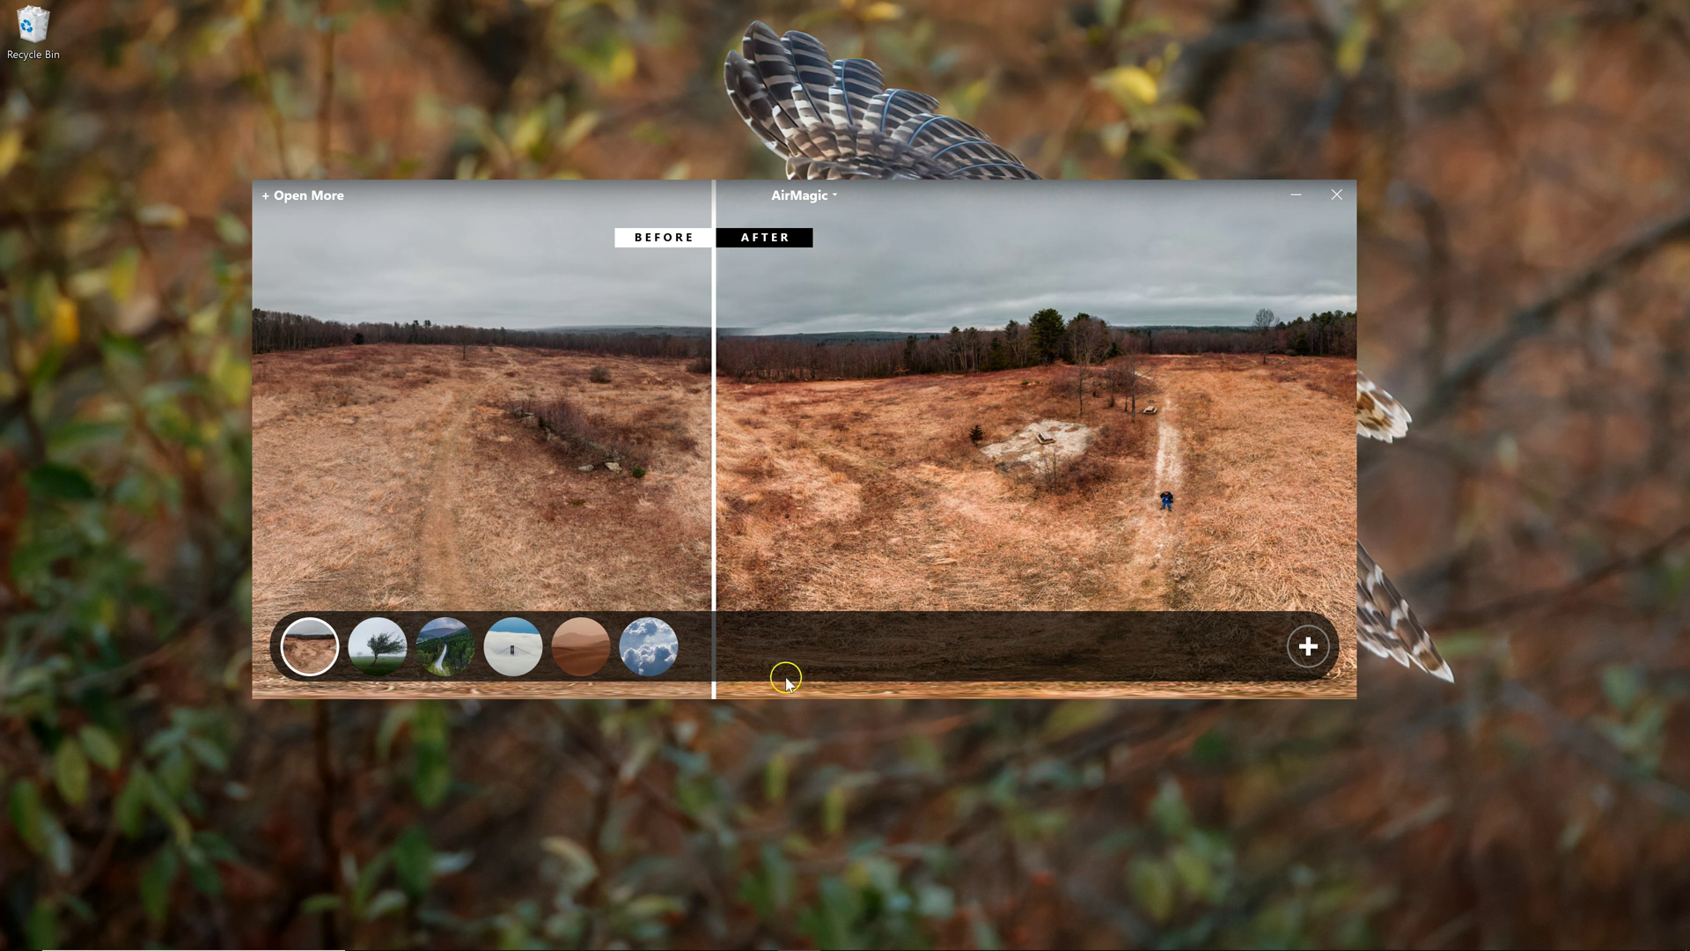
pyautogui.click(562, 654)
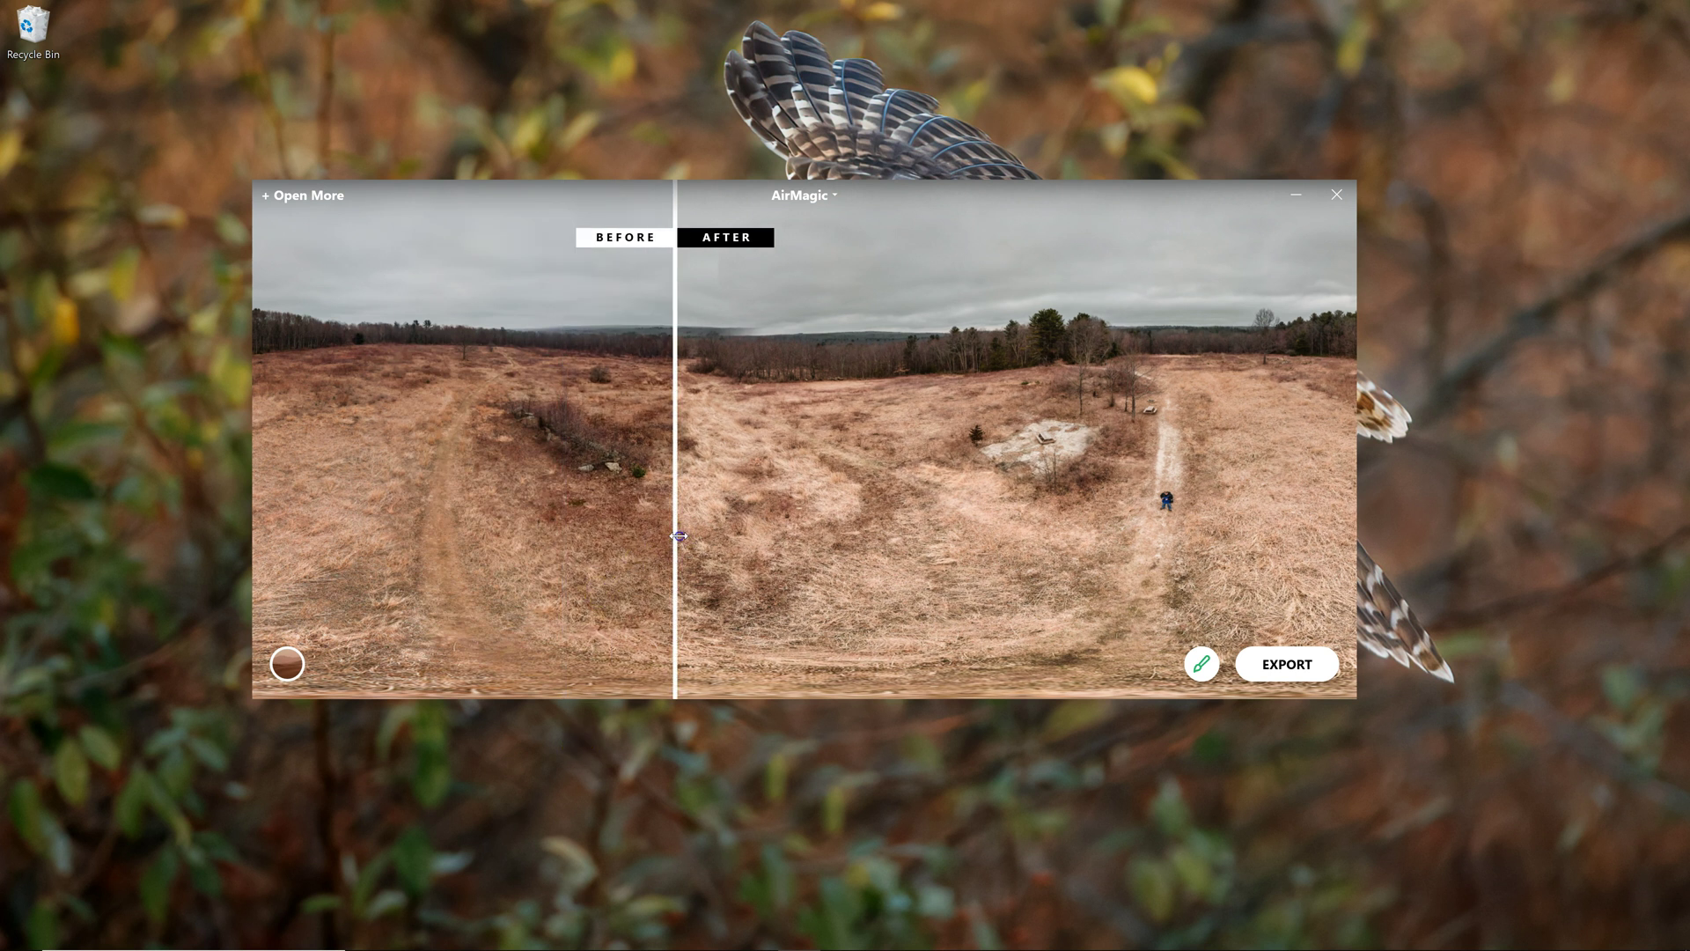
# Sweep the before/after divider across the Sandstorm-styled panorama, ending at an even split
pyautogui.moveTo(679, 537)
pyautogui.mouseDown()
pyautogui.moveTo(951, 544)
pyautogui.moveTo(348, 469)
pyautogui.mouseUp()
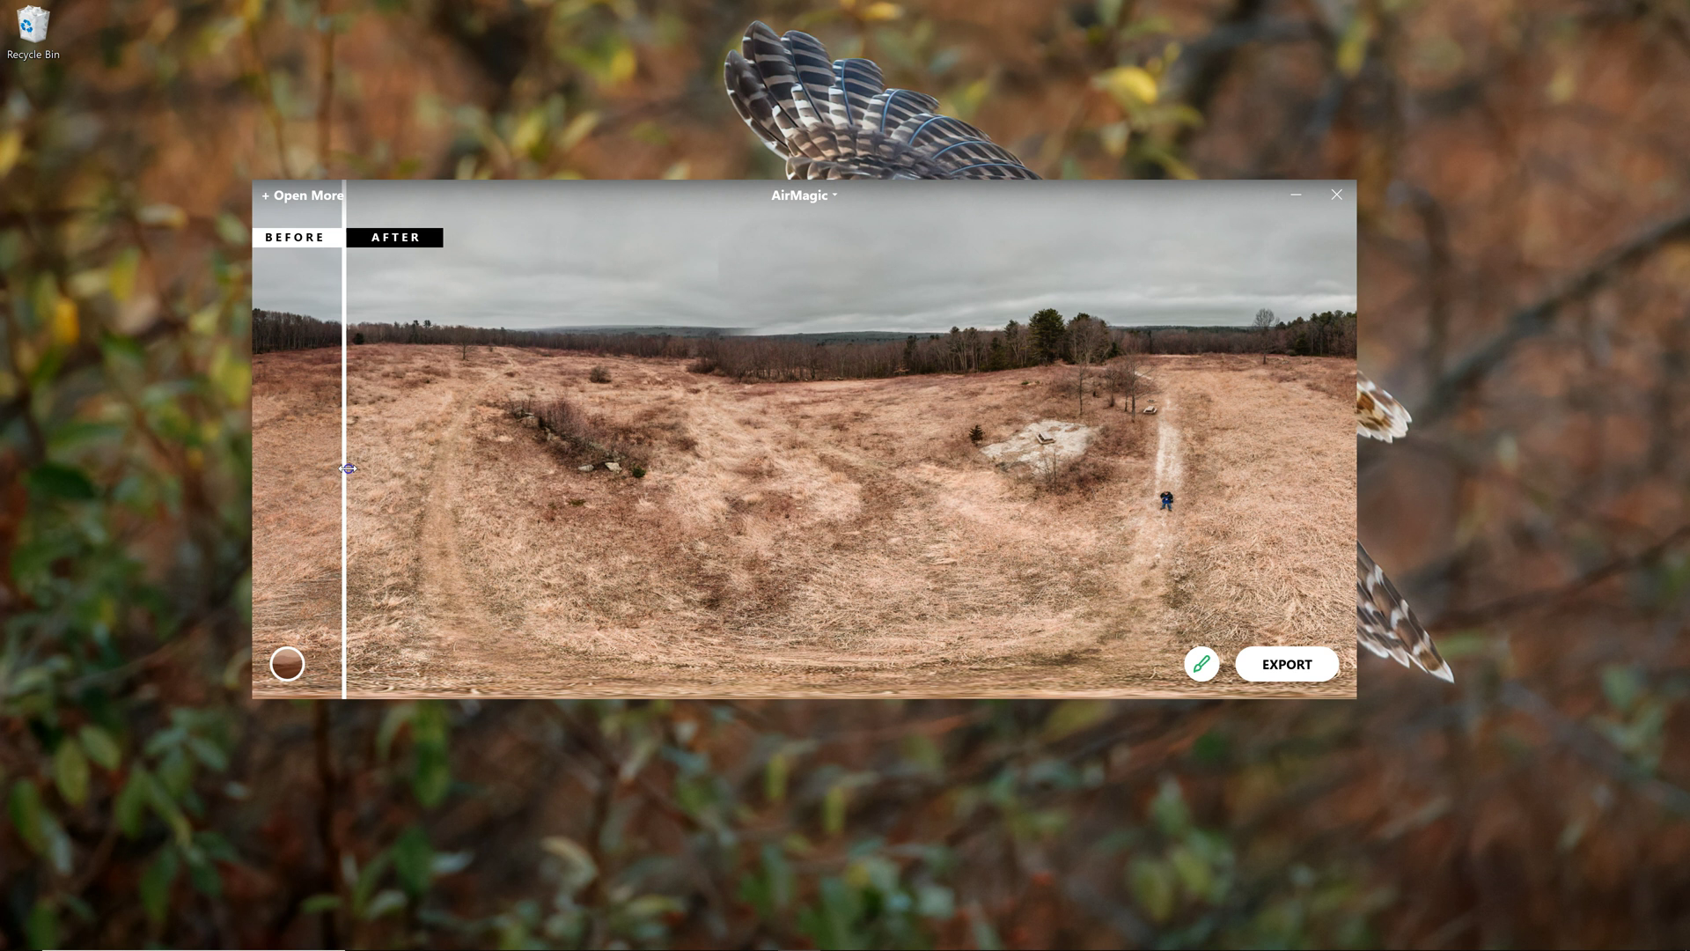
pyautogui.moveTo(347, 469)
pyautogui.mouseDown()
pyautogui.moveTo(1018, 464)
pyautogui.moveTo(397, 462)
pyautogui.moveTo(679, 500)
pyautogui.mouseUp()
pyautogui.click(546, 655)
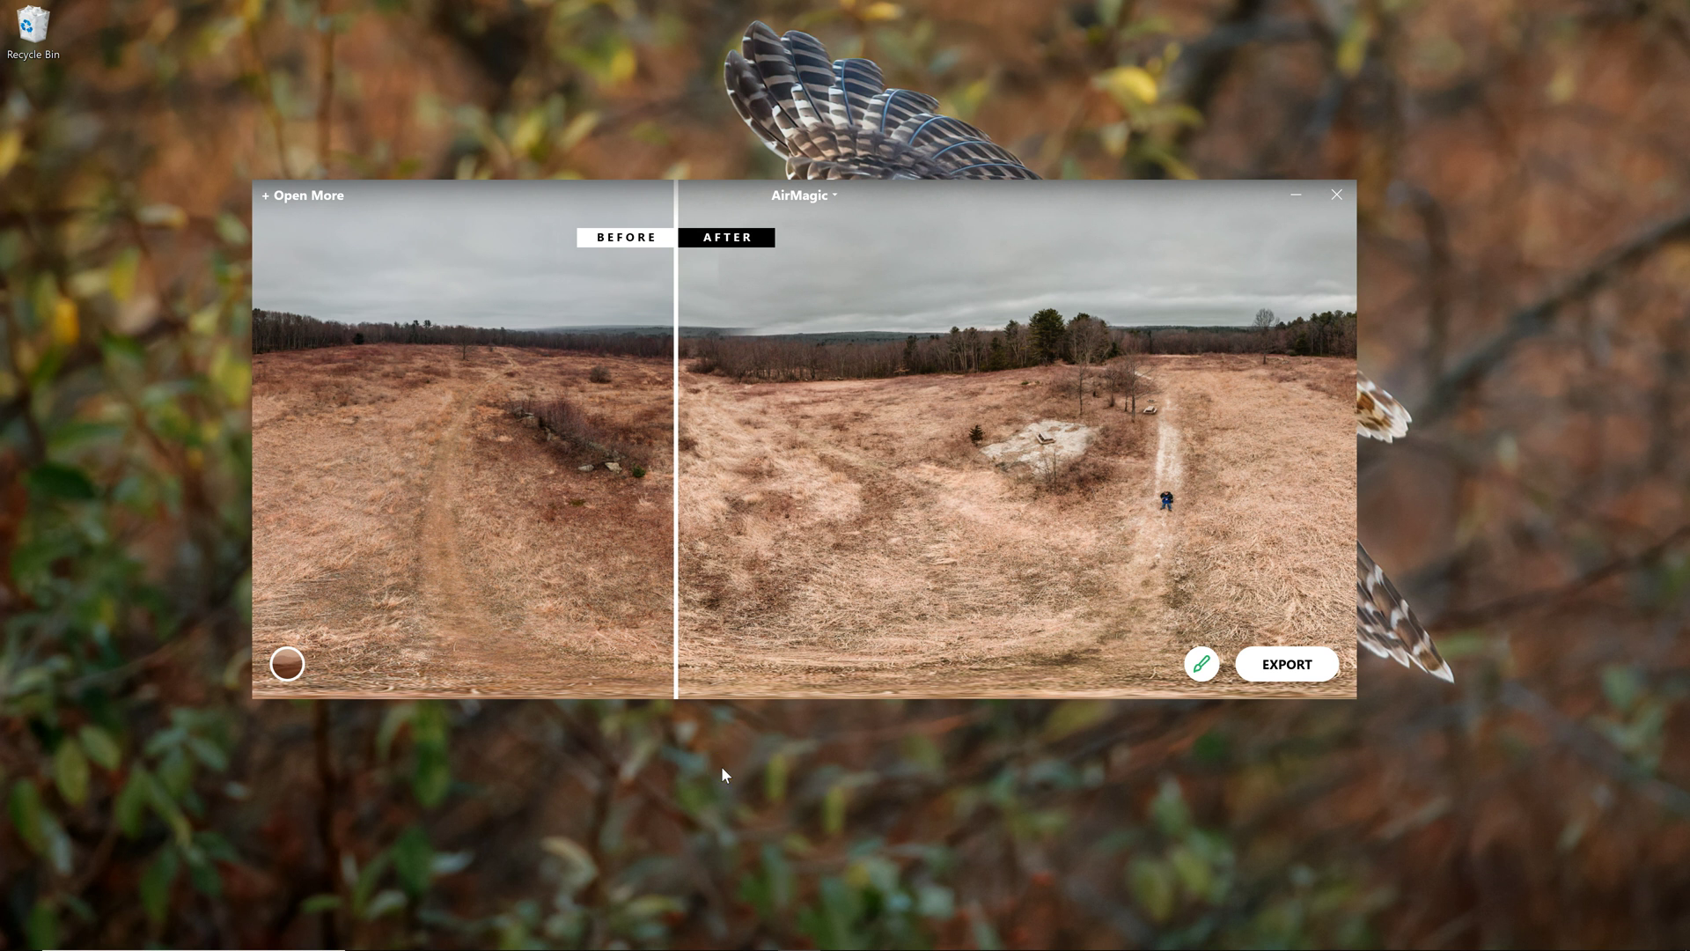
# Choose Install Plug-ins from the AirMagic title menu, showing Photoshop and Lightroom installed
pyautogui.click(797, 194)
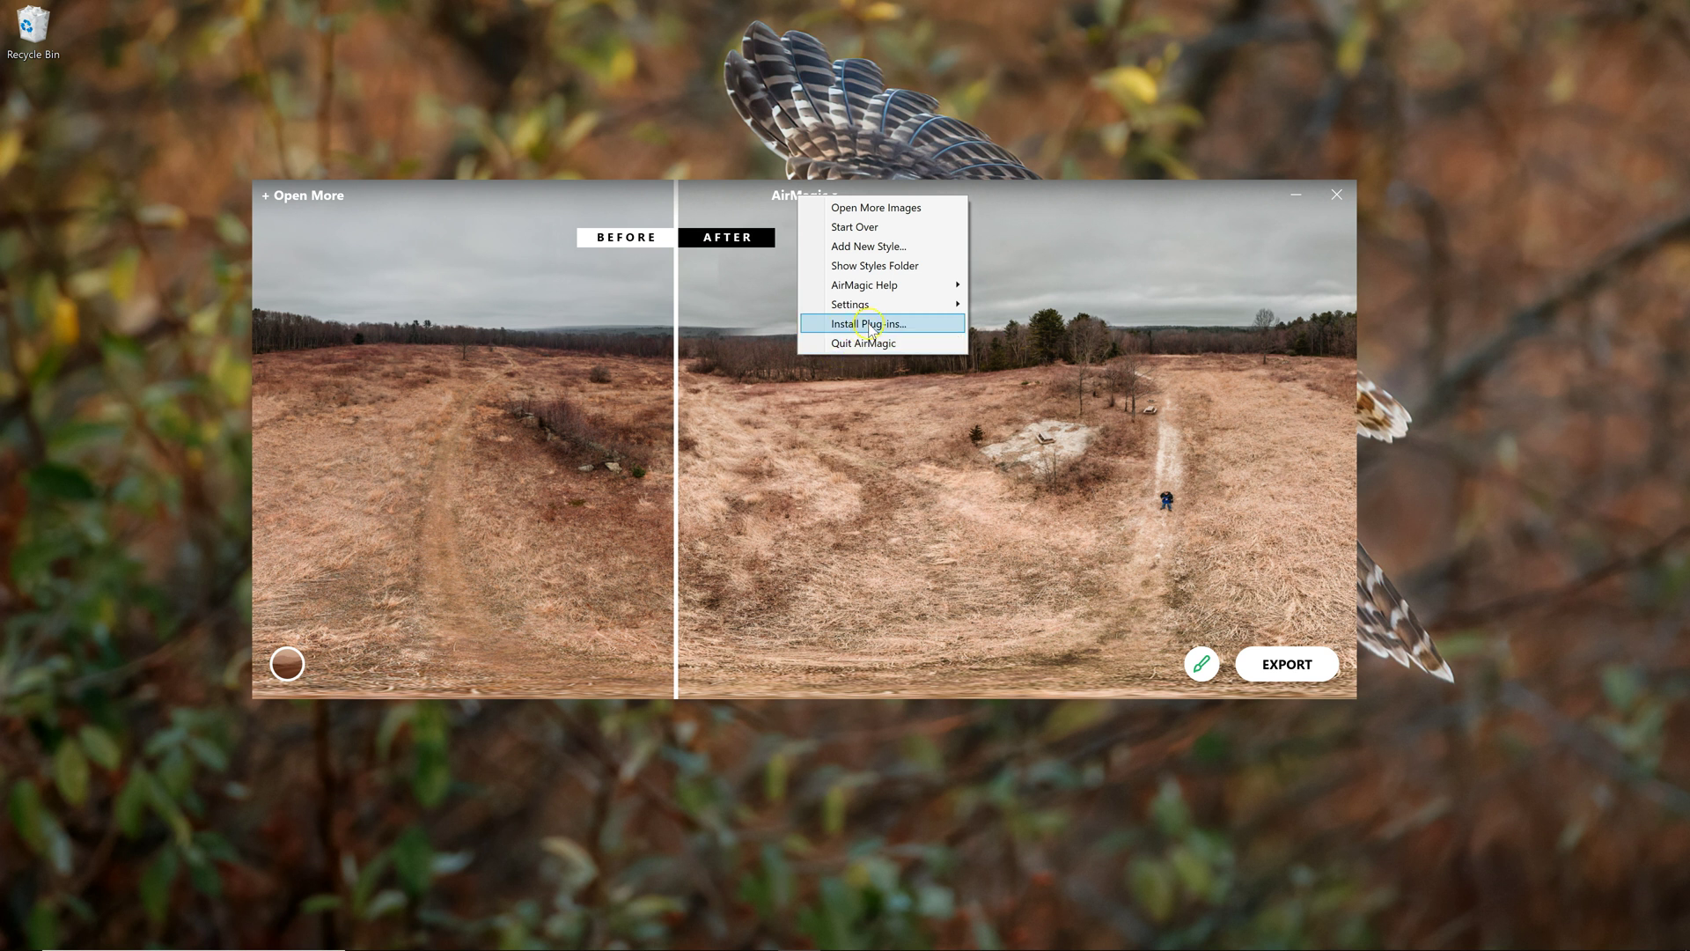
pyautogui.click(867, 255)
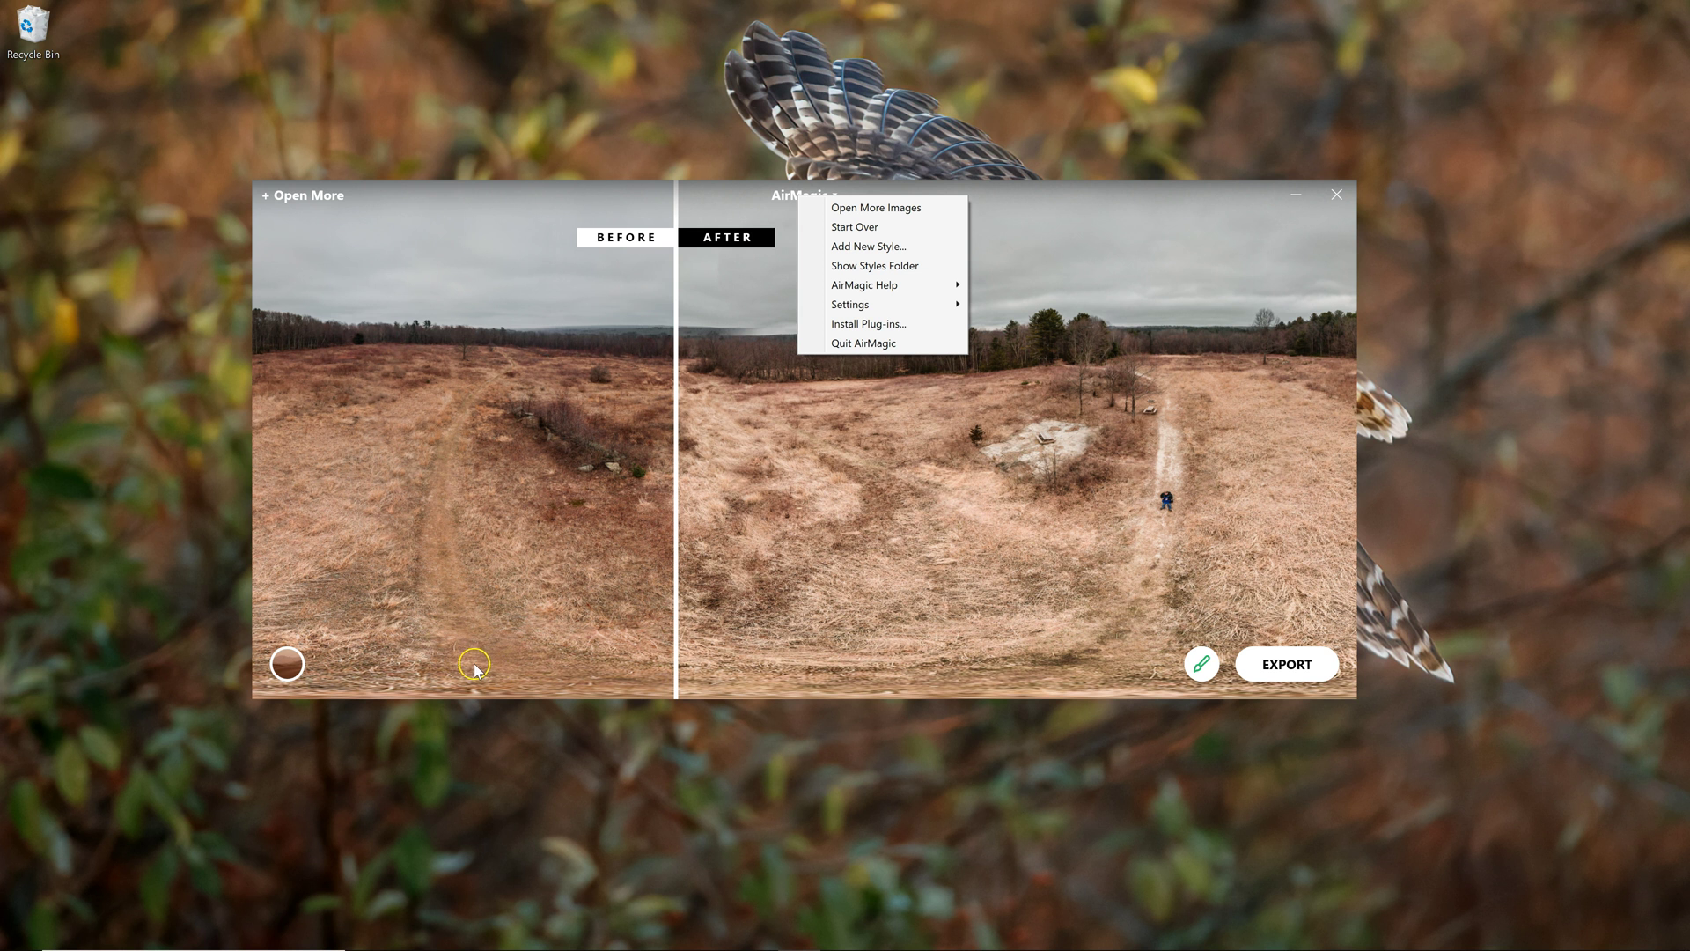
pyautogui.click(906, 251)
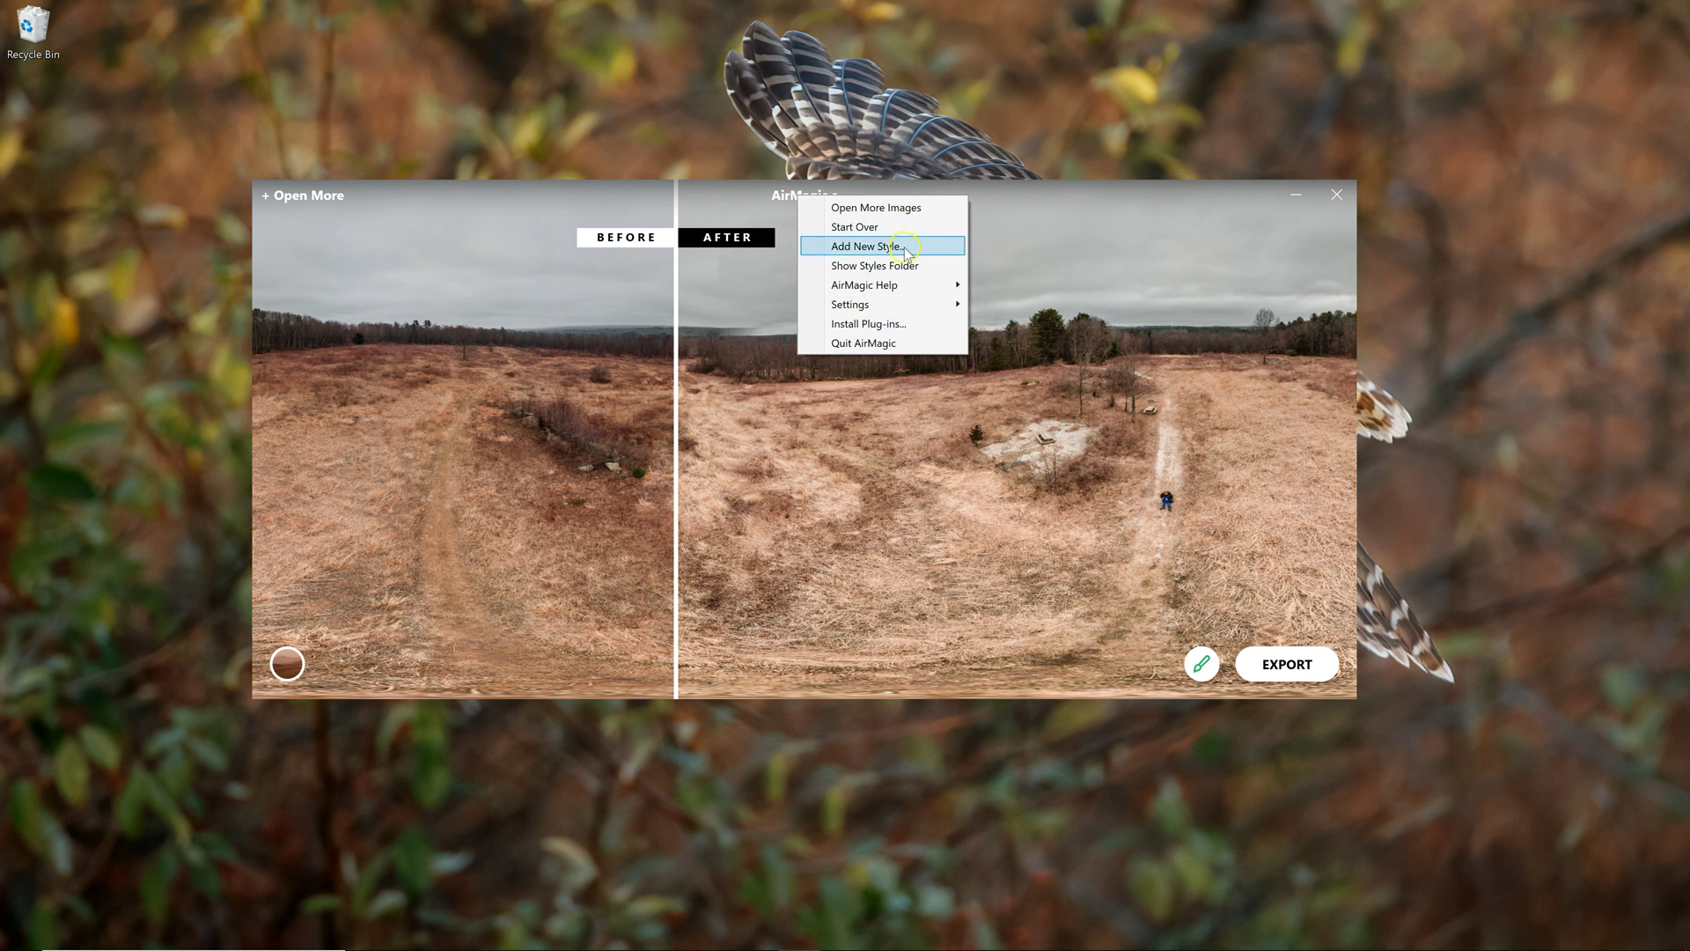
pyautogui.moveTo(872, 305)
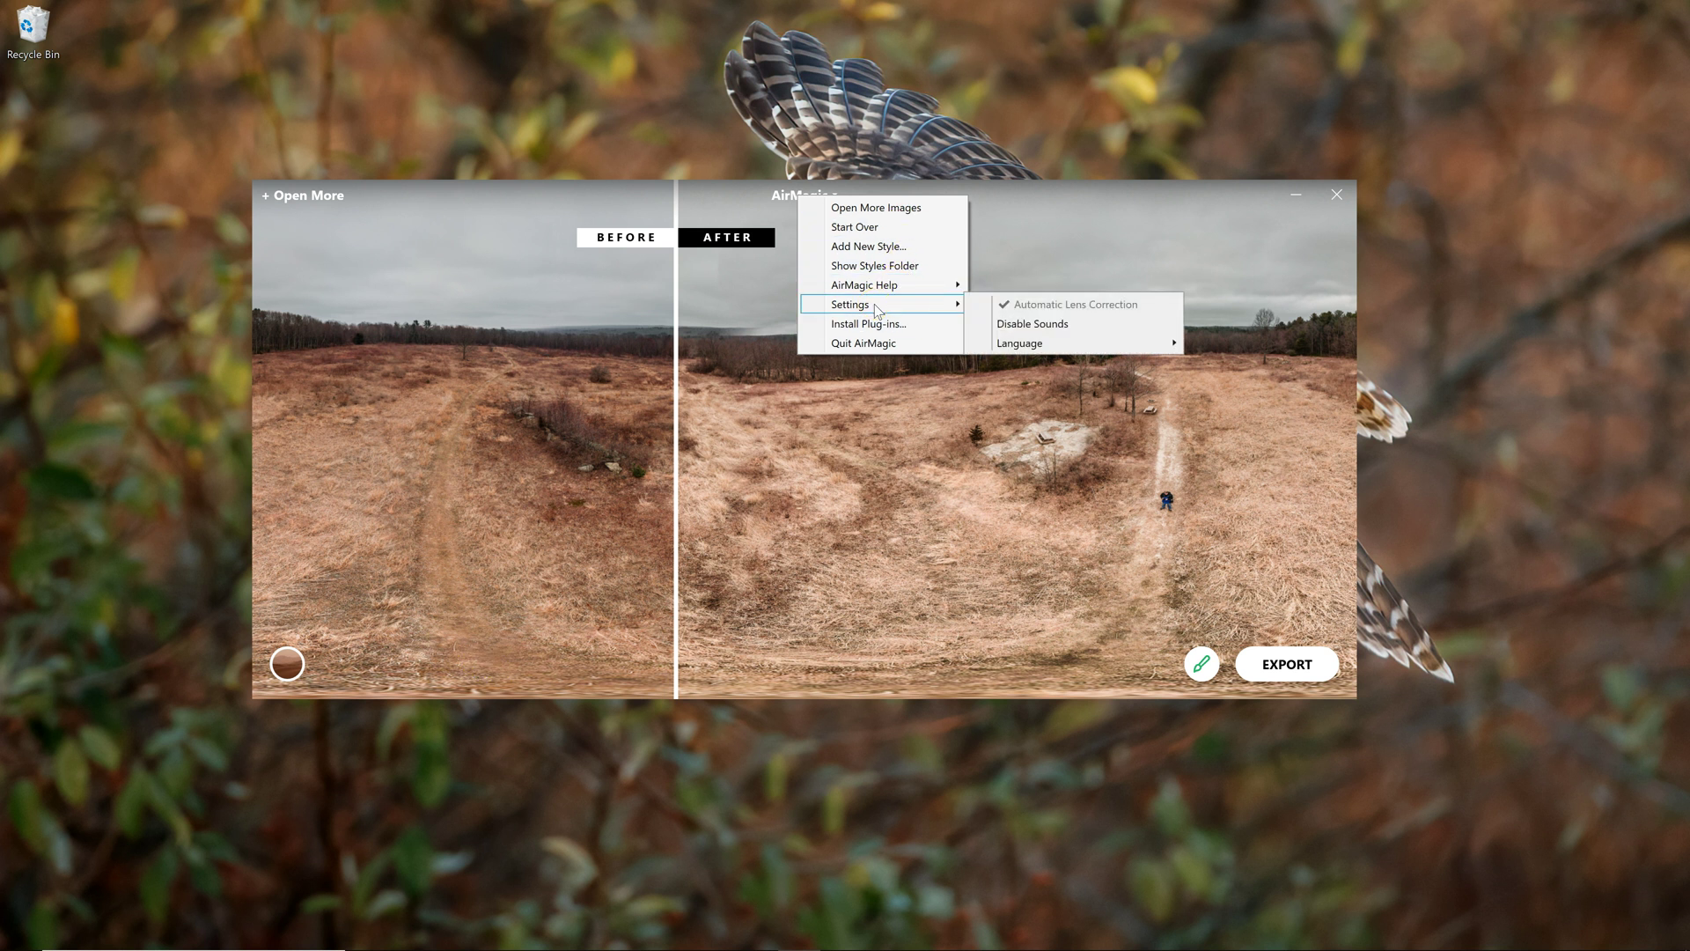
pyautogui.click(872, 334)
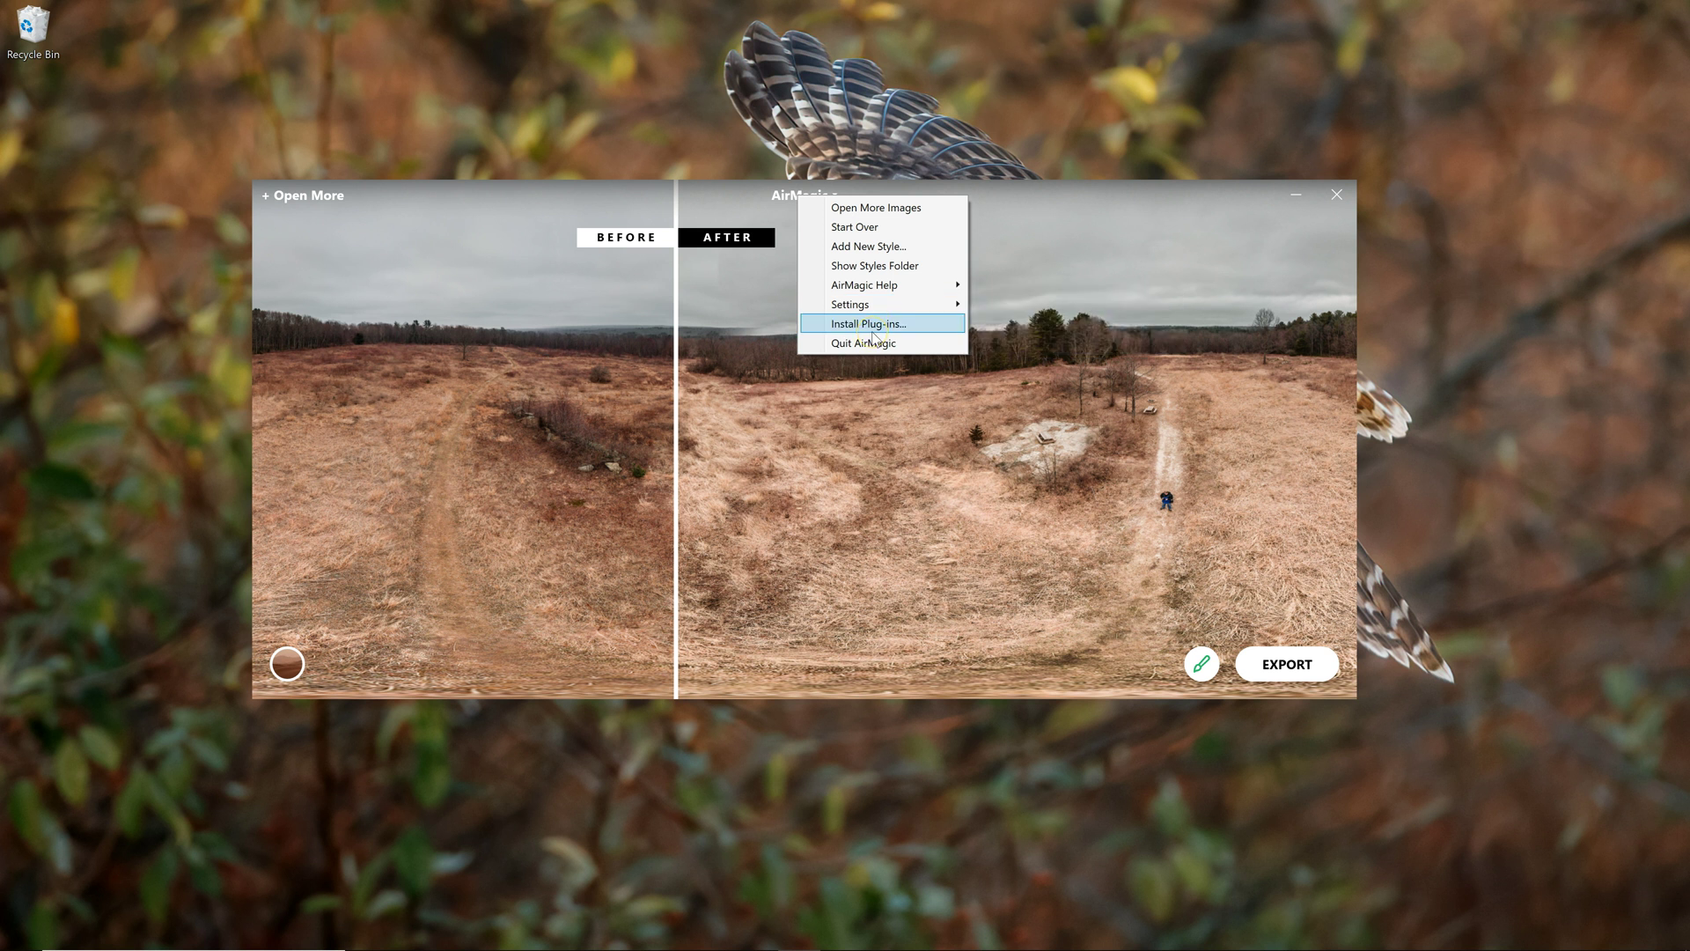
pyautogui.click(881, 333)
pyautogui.click(864, 330)
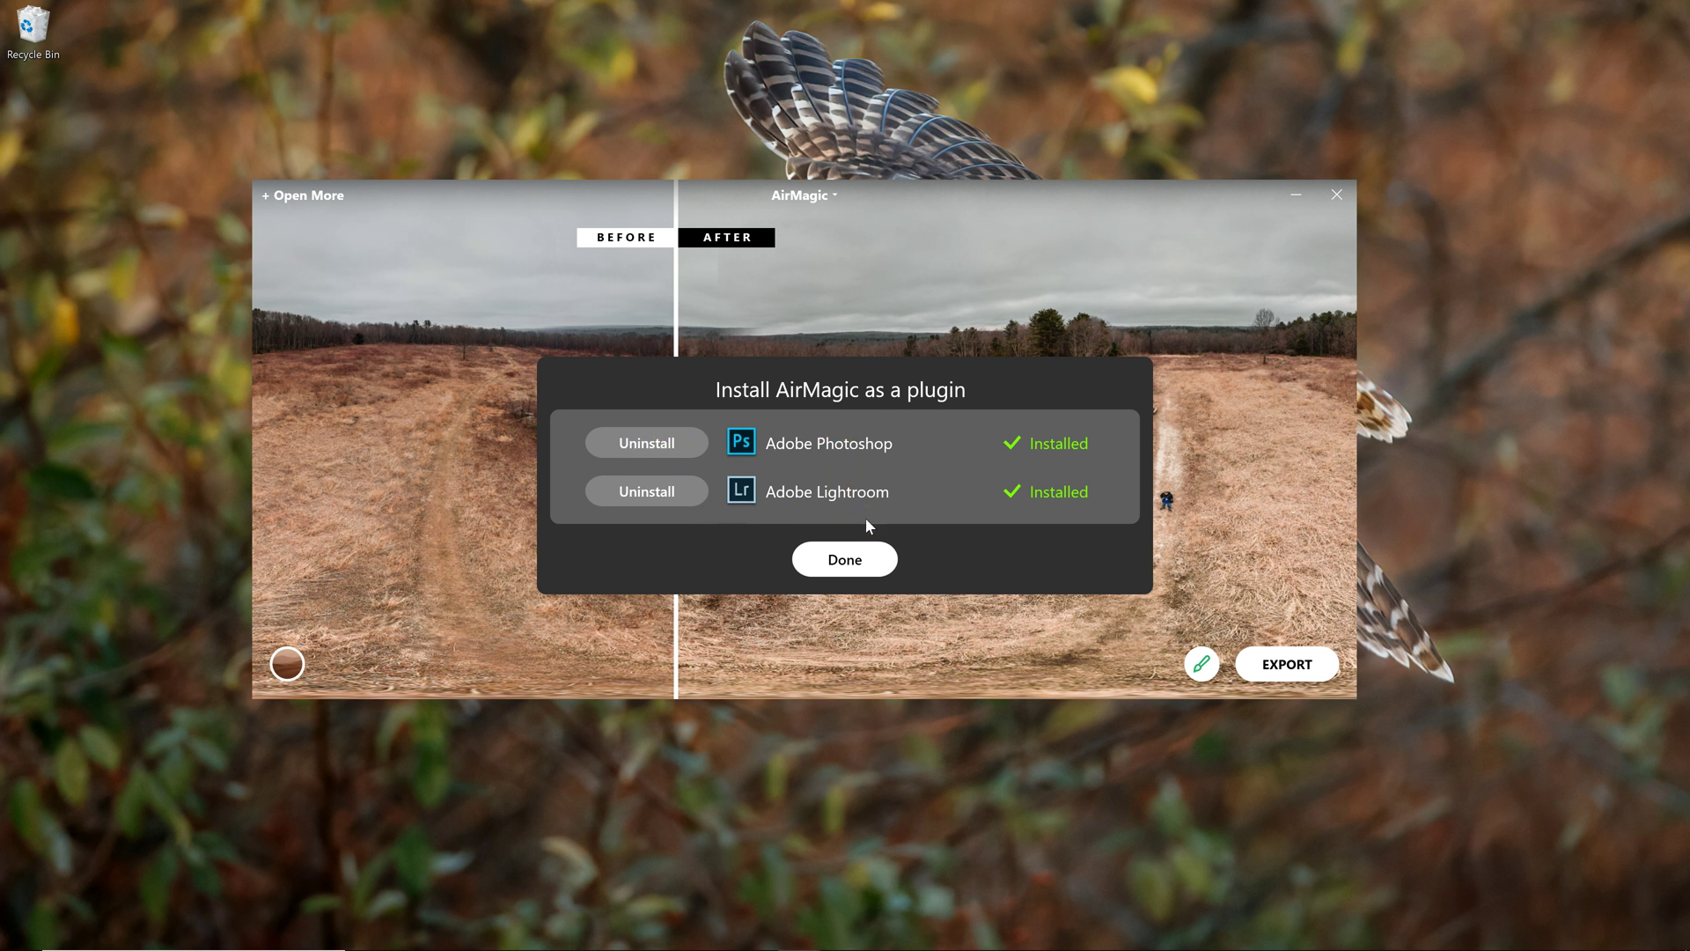
# Dismiss the Install AirMagic as a plugin dialog with Done
pyautogui.click(682, 579)
pyautogui.click(807, 565)
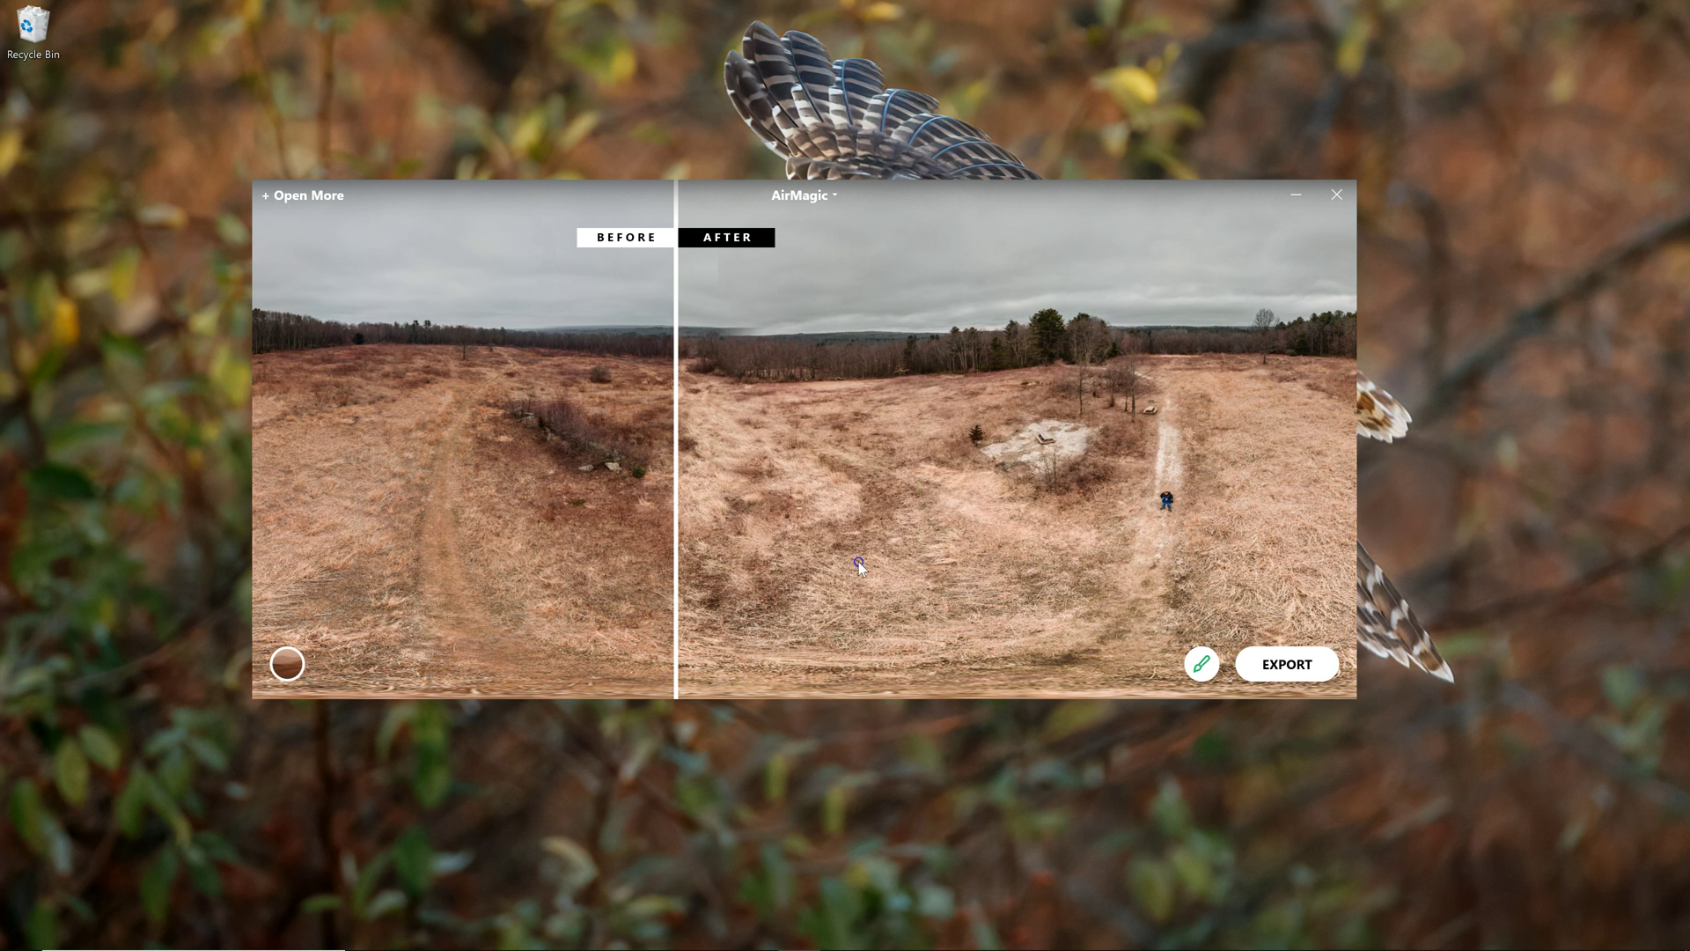
pyautogui.click(663, 721)
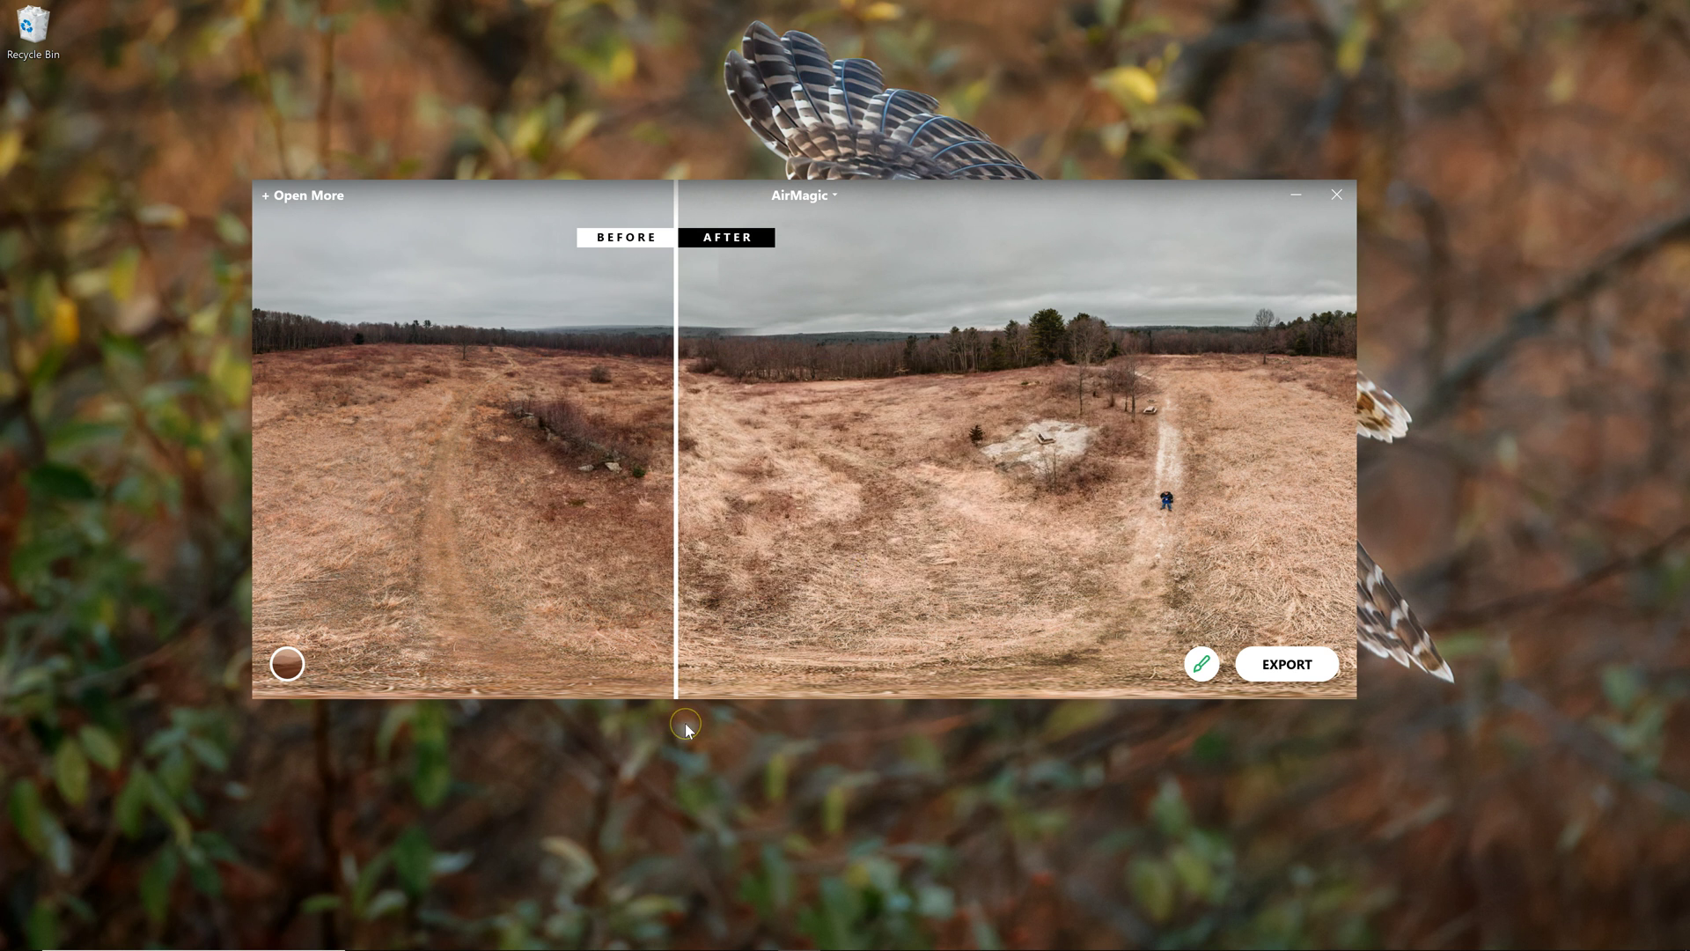